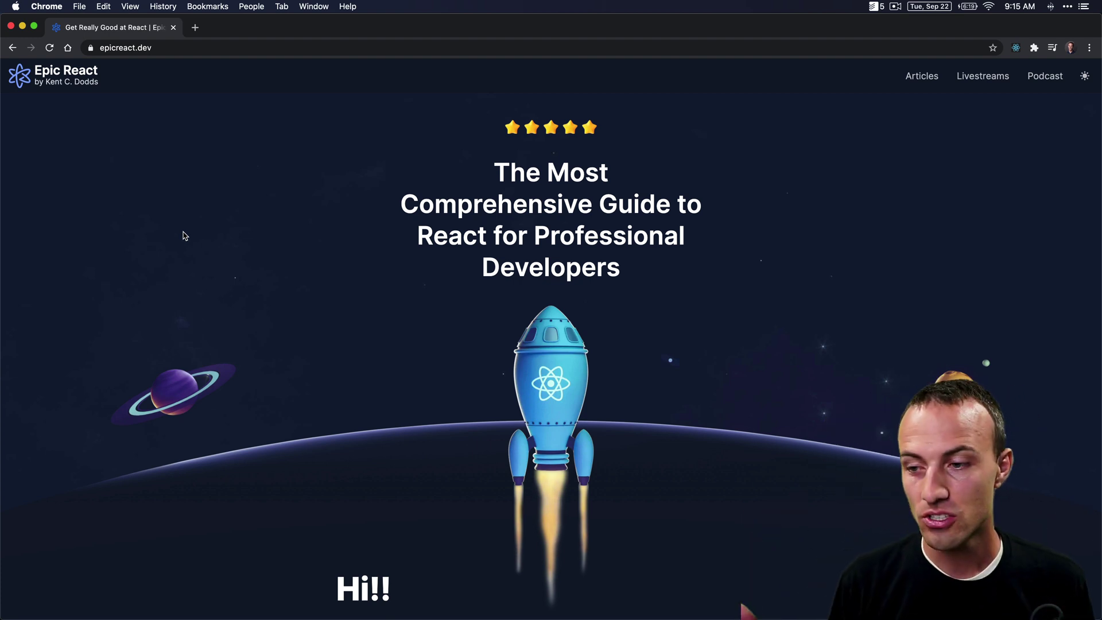
Open kcd.im/clubs in a new tab and follow the link to the KCD Community on Discord page.
key("super+t")
type("kcd.im")
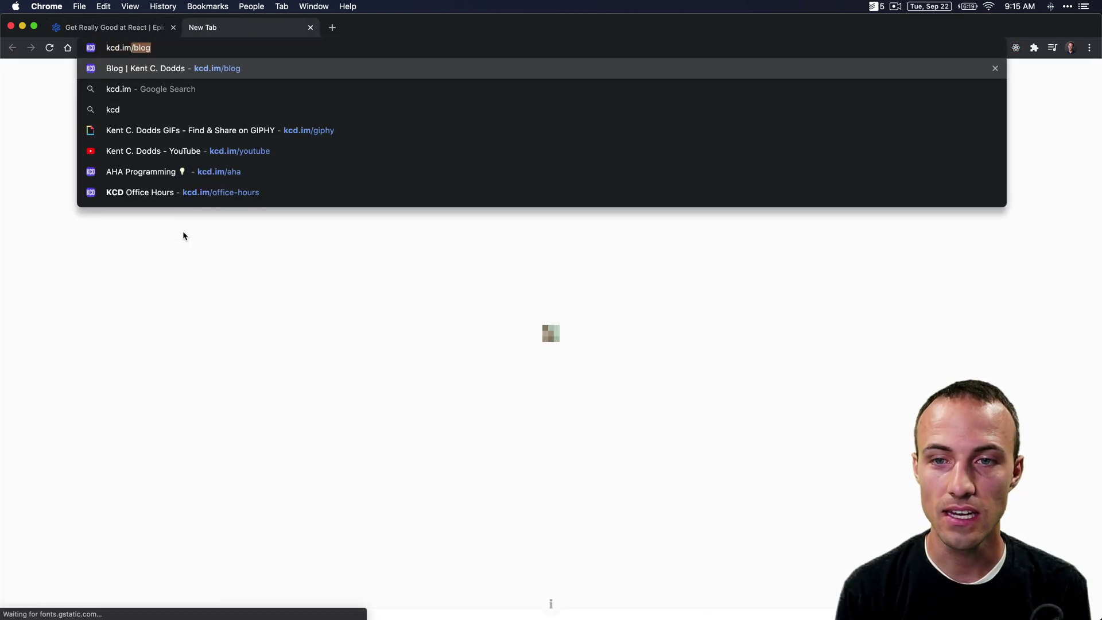
type("/cl")
key("Return")
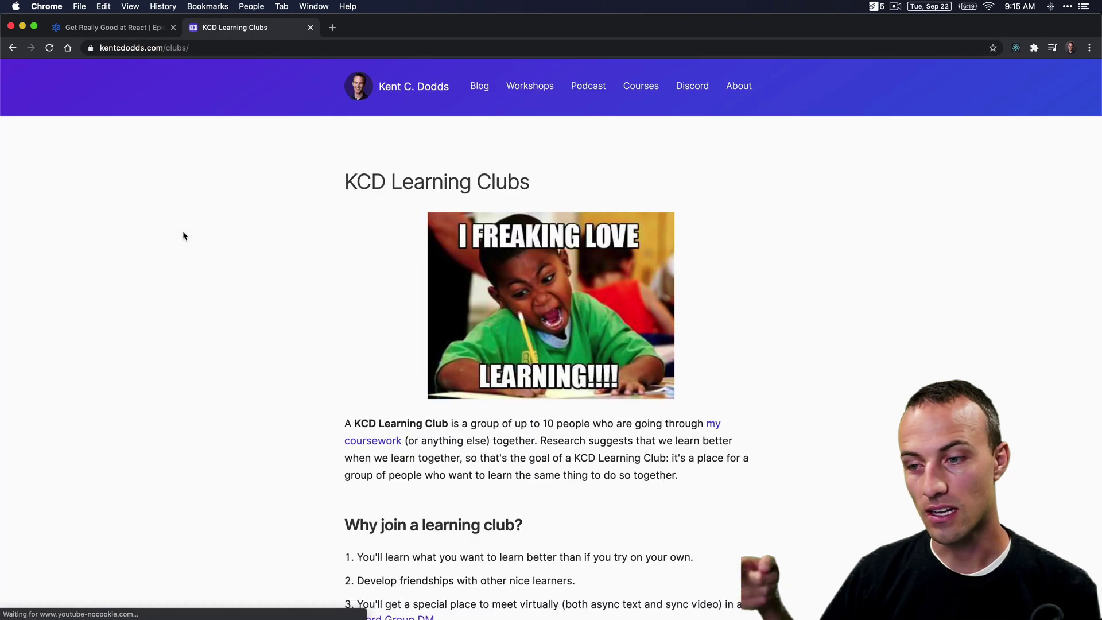
scroll(183, 235, "down", 7)
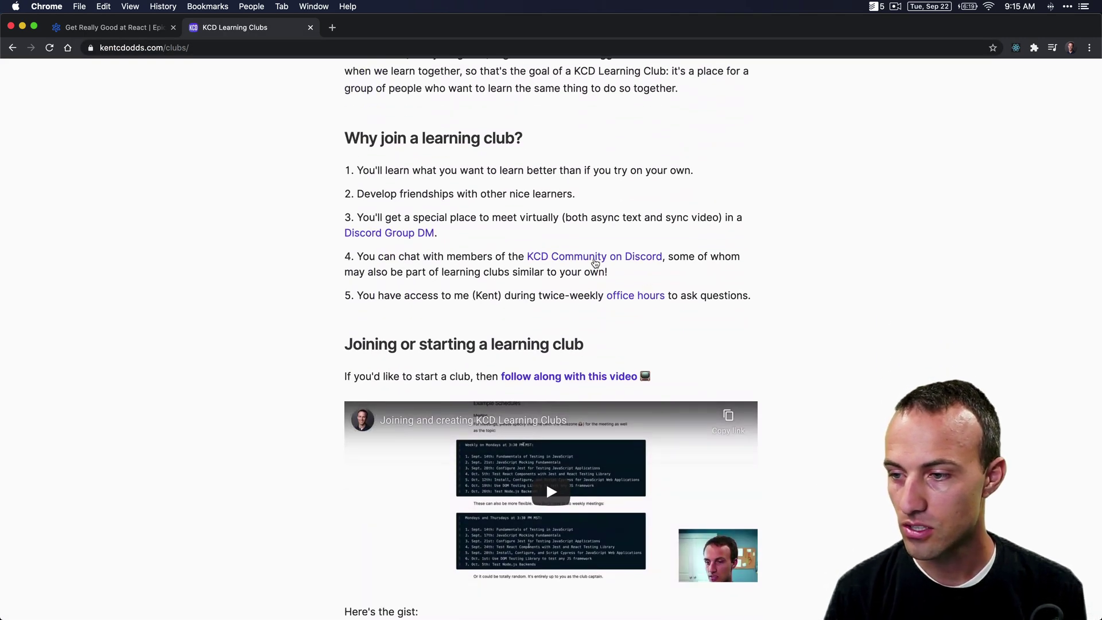
left_click(595, 257)
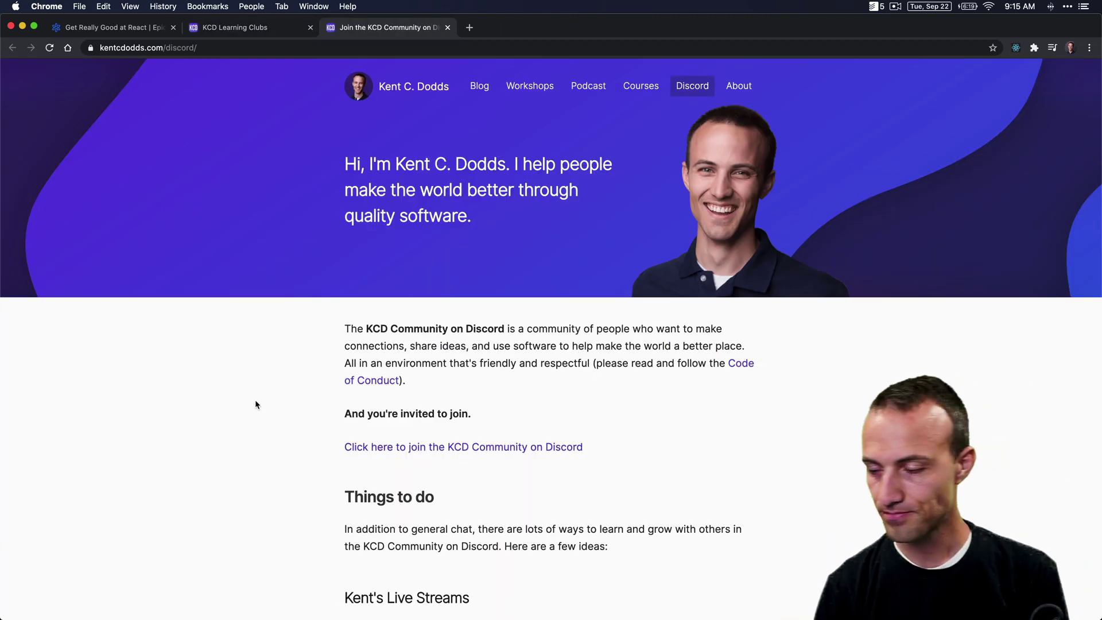
Switch to Discord to view the -active-clubs channel, and return to the Learning Clubs page in Chrome, closing the community page.
key("super+Tab")
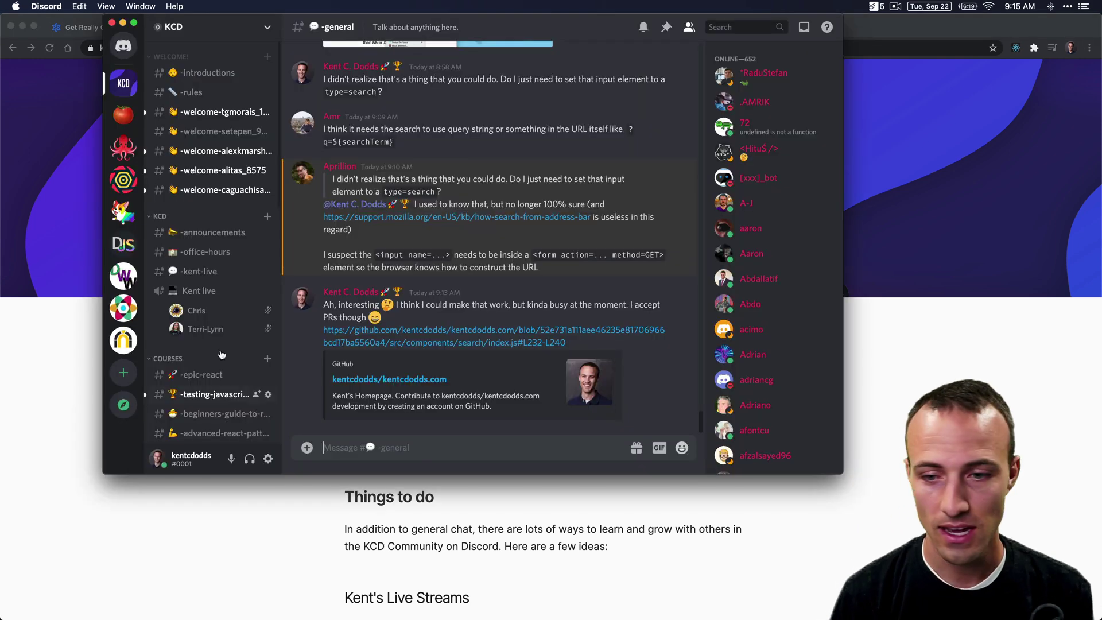
scroll(221, 355, "down", 10)
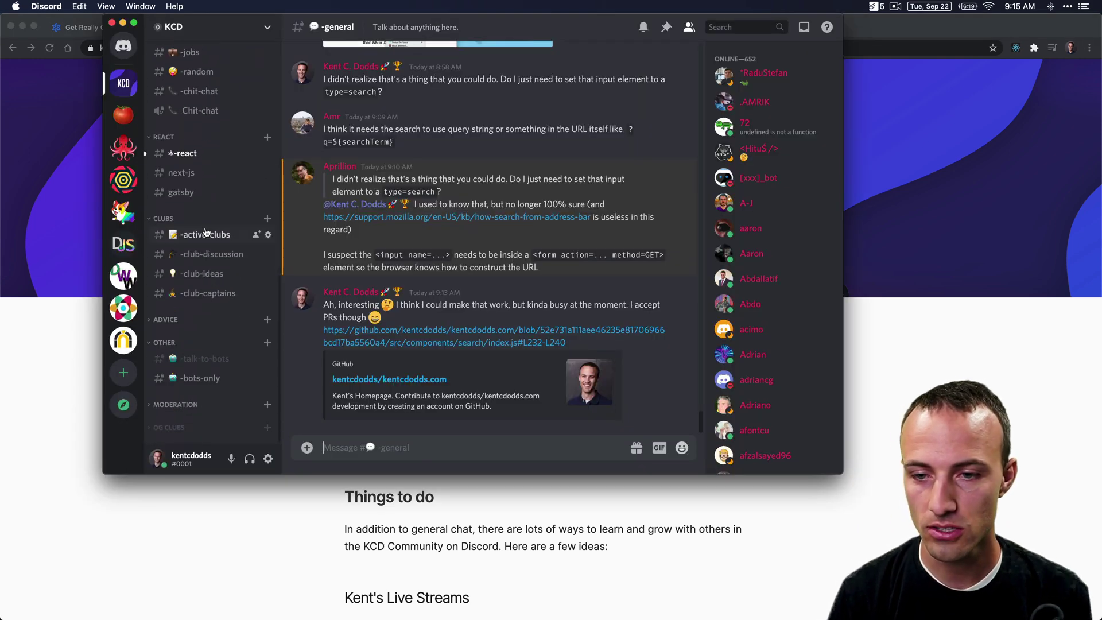
left_click(206, 234)
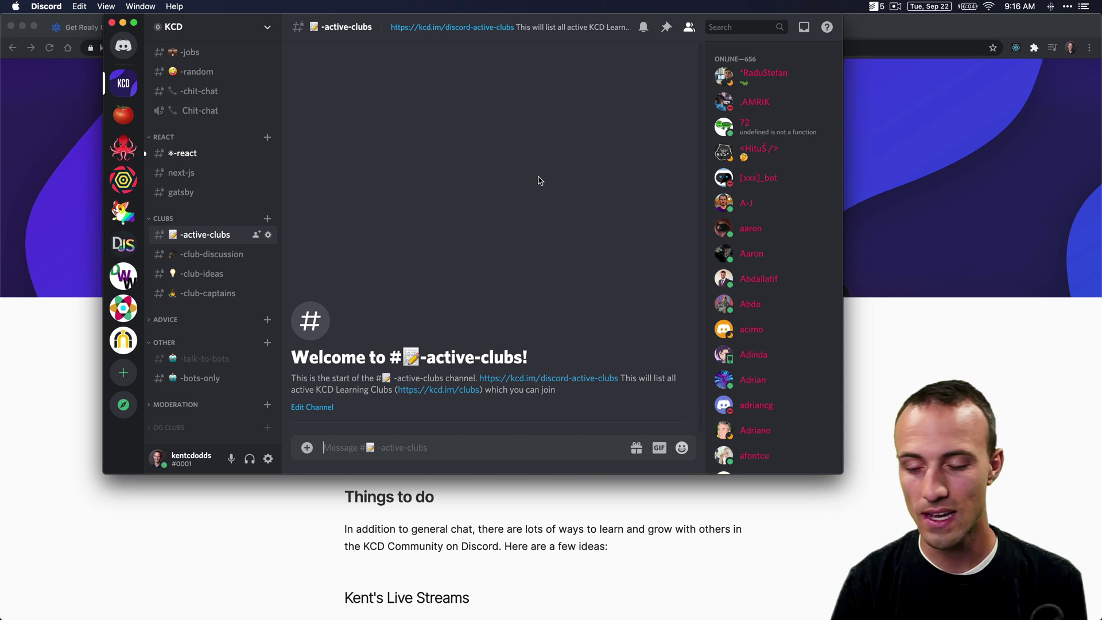
key("super+Tab")
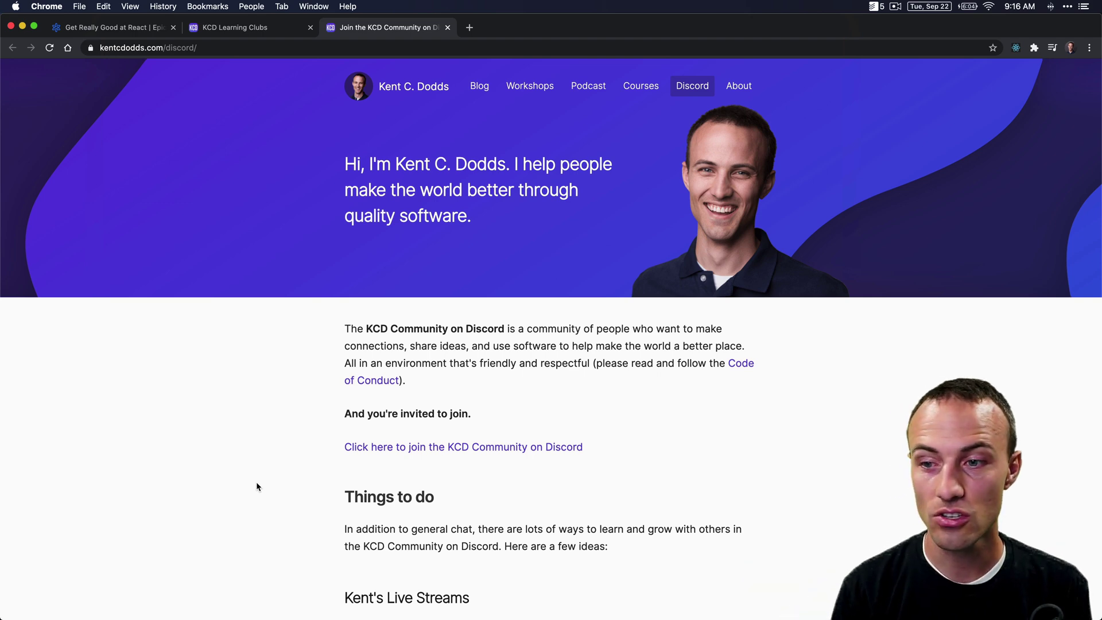
key("super+w")
Open the KCD Learning Clubs Curriculum Ideas and Templates repo and its epicreact-dev.txt template.
scroll(291, 430, "down", 4)
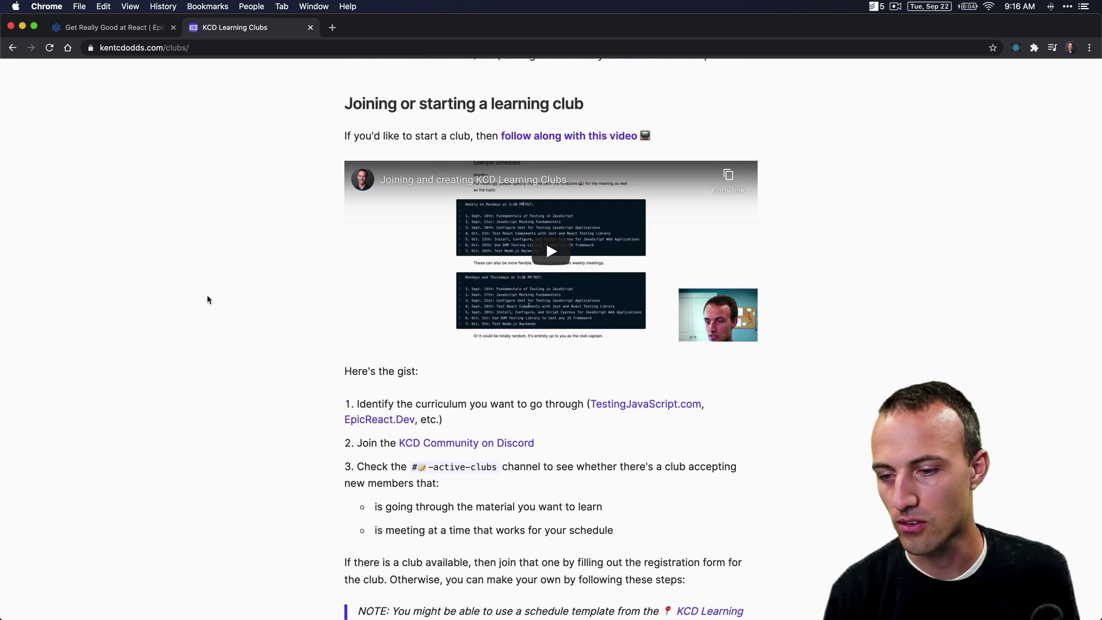
scroll(208, 299, "down", 5)
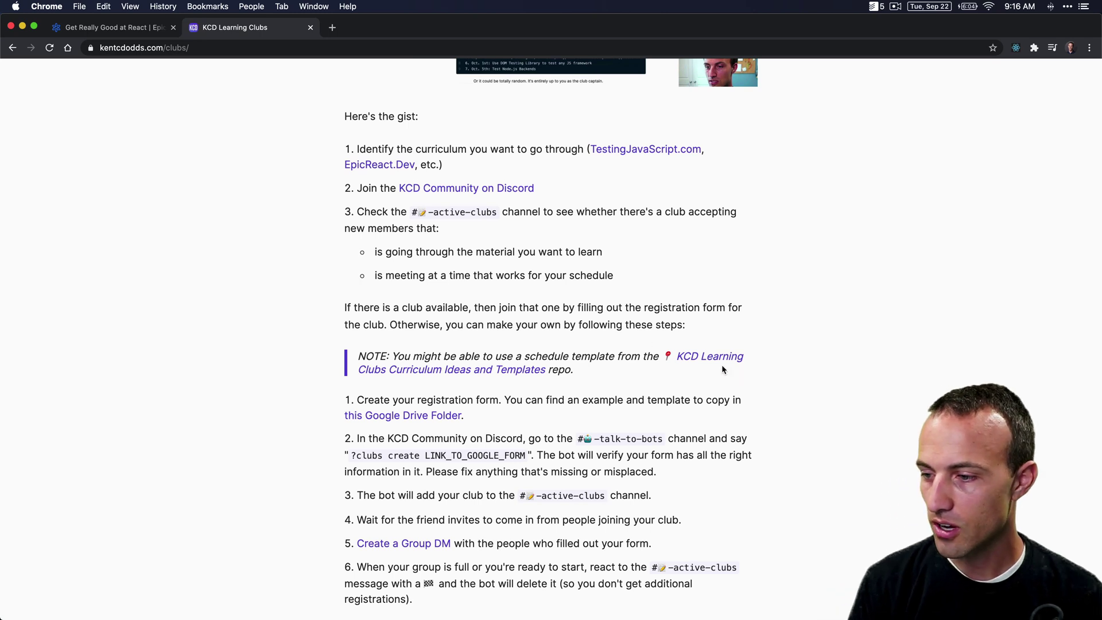
left_click(506, 376)
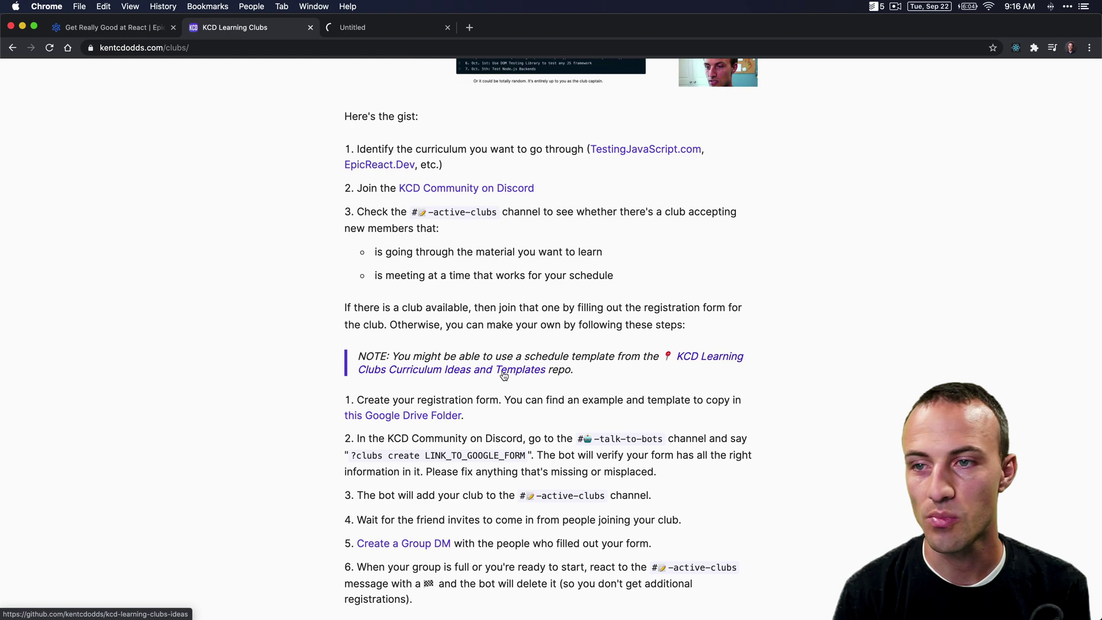
scroll(202, 386, "down", 15)
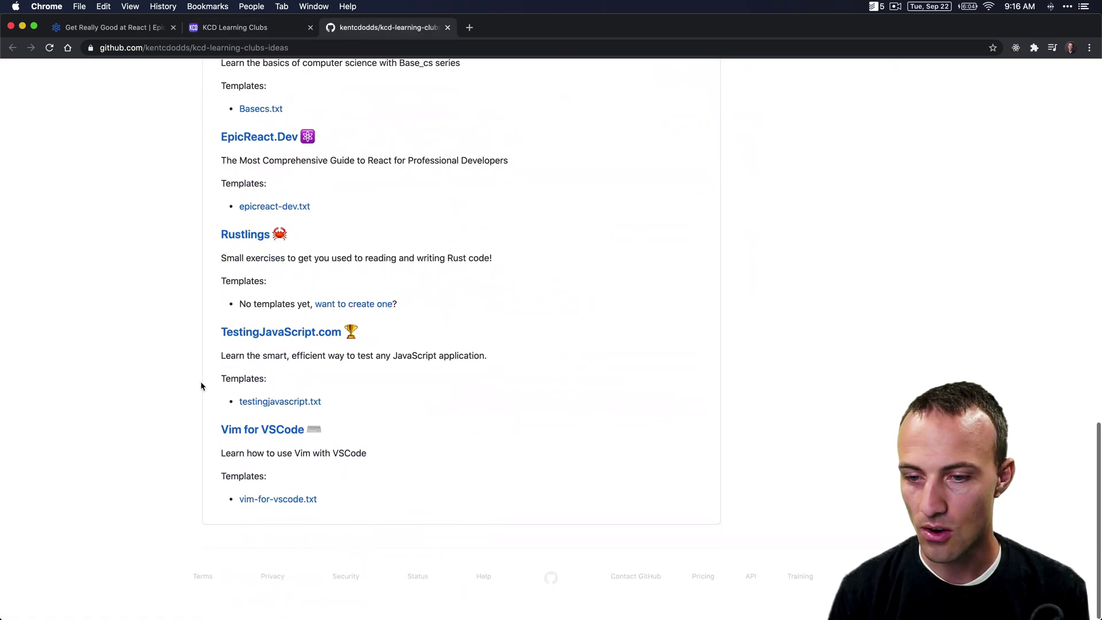
scroll(164, 221, "up", 2)
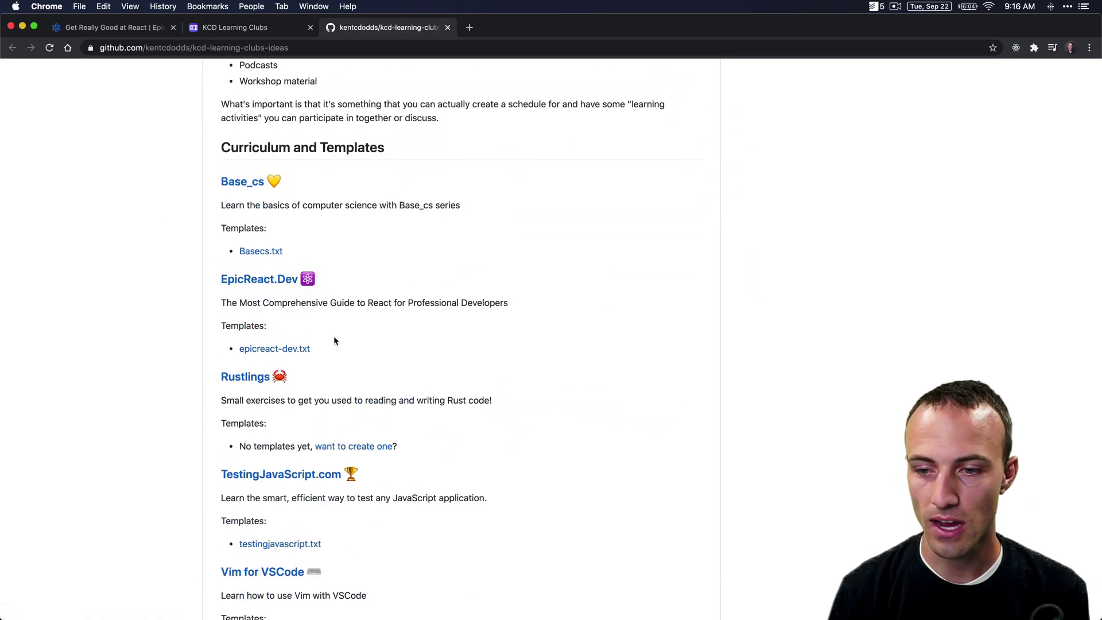
left_click(253, 350)
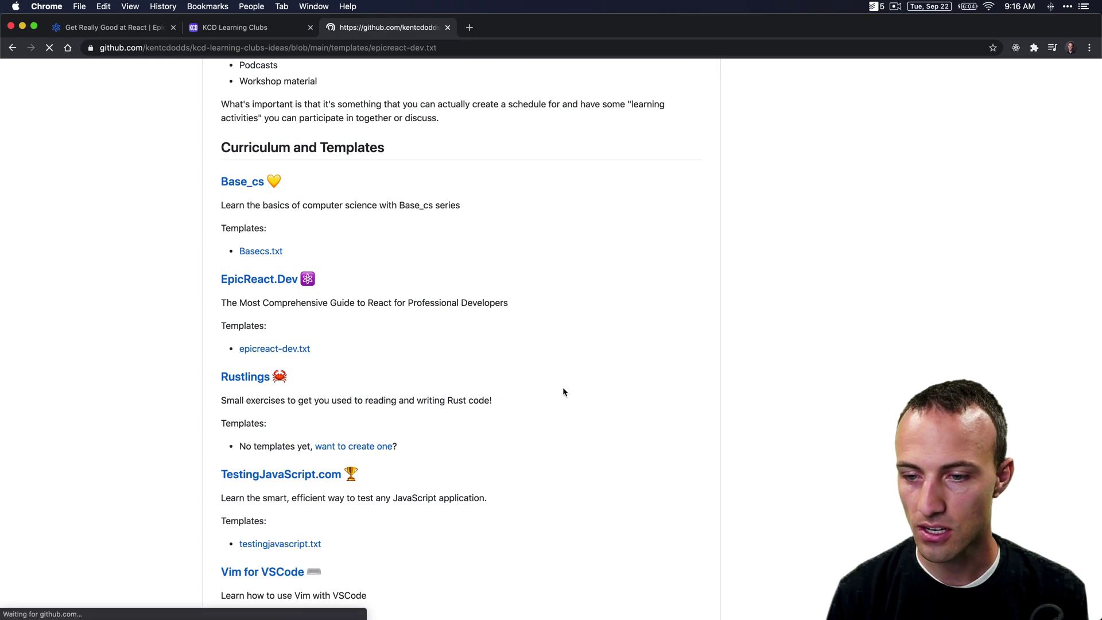
scroll(574, 401, "down", 3)
scroll(498, 471, "down", 3)
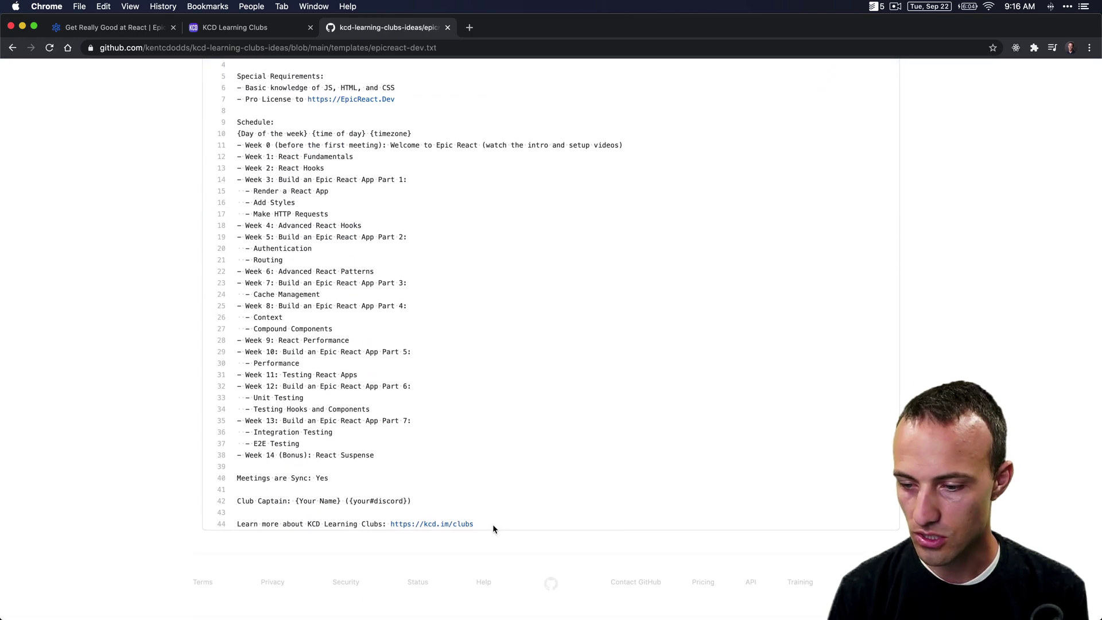
Copy the full text of the epicreact-dev.txt template, from the Learning Goal line through the closing clubs link.
left_click_drag(492, 524, 364, 223)
scroll(356, 215, "up", 2)
scroll(355, 215, "up", 5)
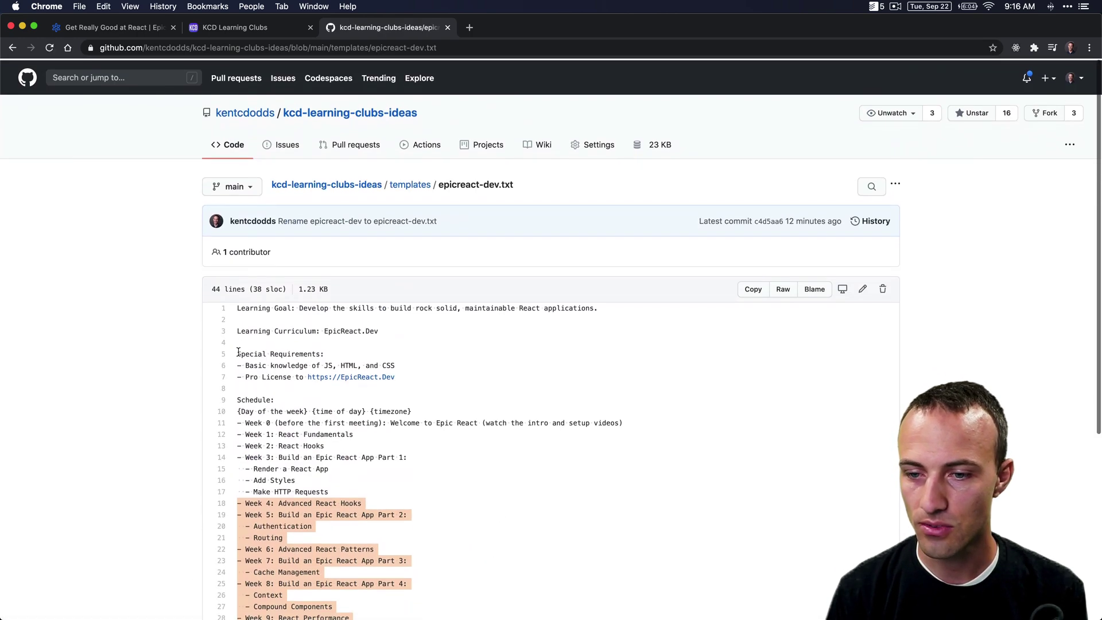
left_click(237, 306, "shift")
key("ctrl+c")
Open the Google Drive folder linked on the Learning Clubs page and make a copy of KCD Learning Club Sign Up (Template).
key("ctrl+shift+Tab")
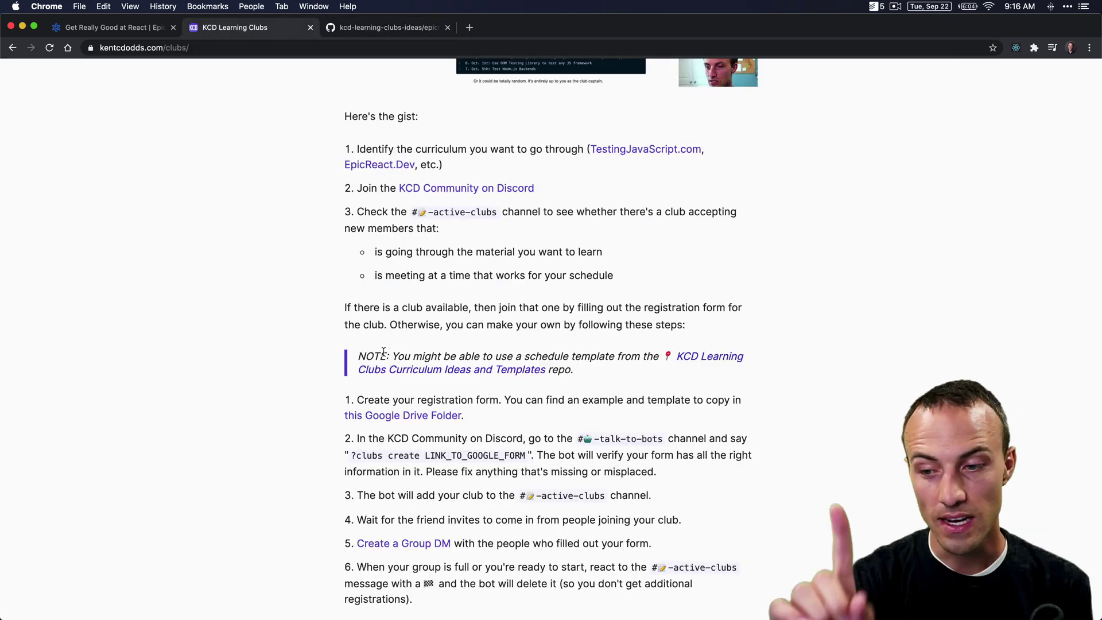
left_click(386, 420)
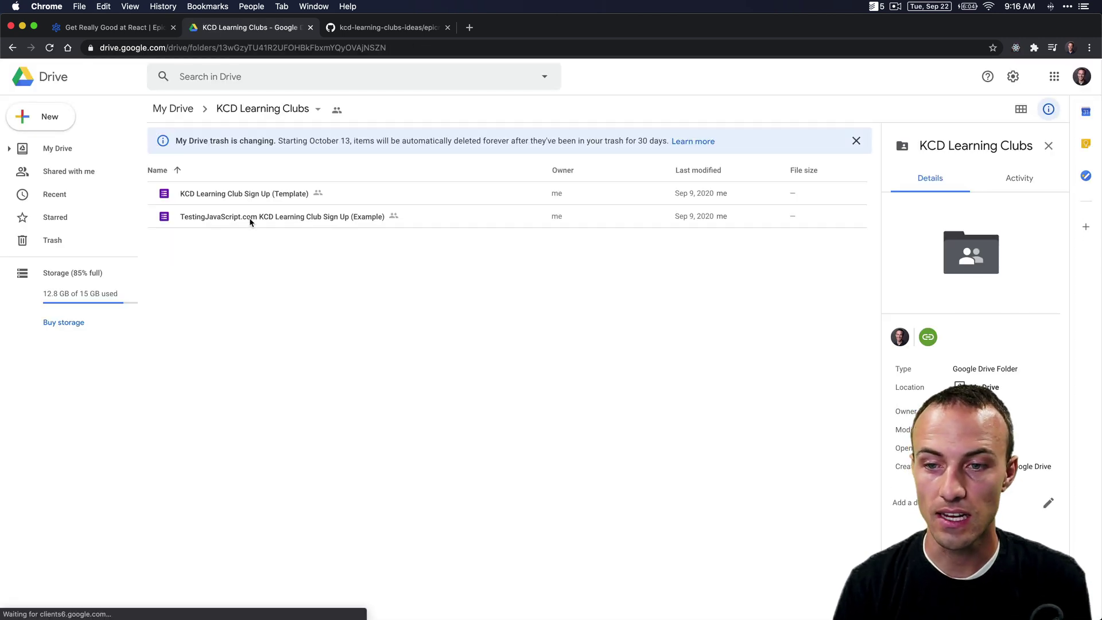
left_click(228, 193)
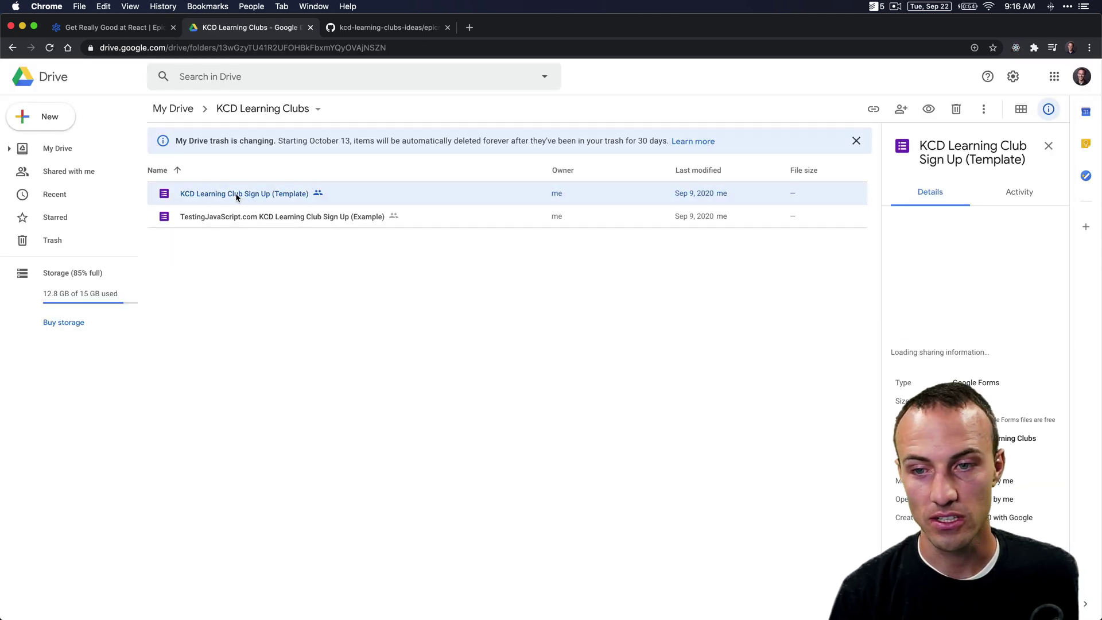
right_click(236, 194)
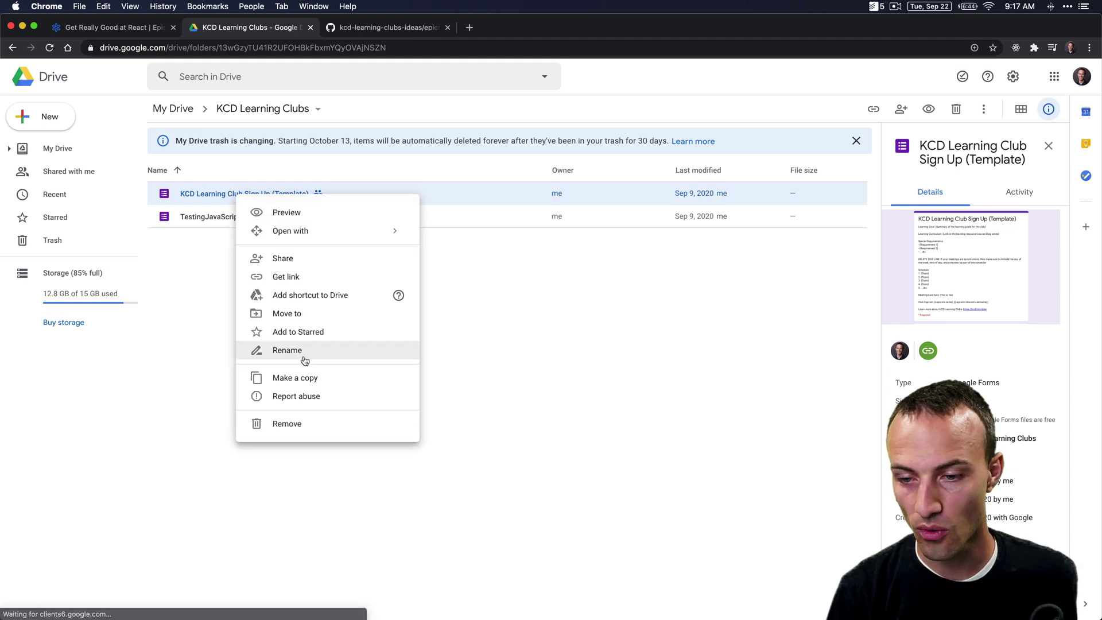
left_click(295, 377)
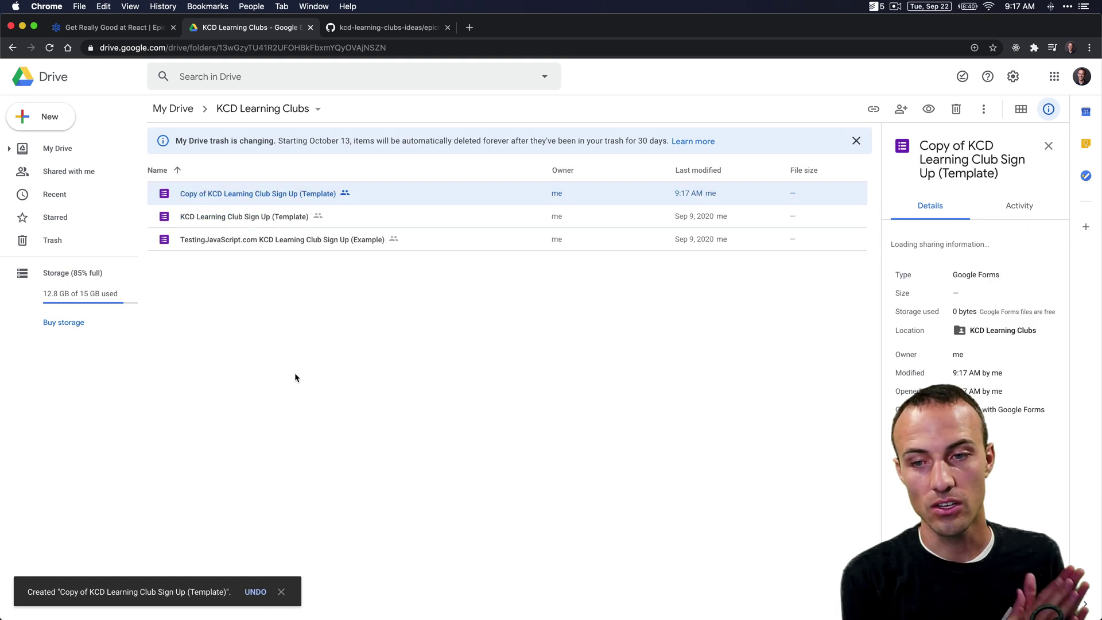
Open the copied sign-up form and replace its entire description with the copied EpicReact.Dev template text.
right_click(253, 192)
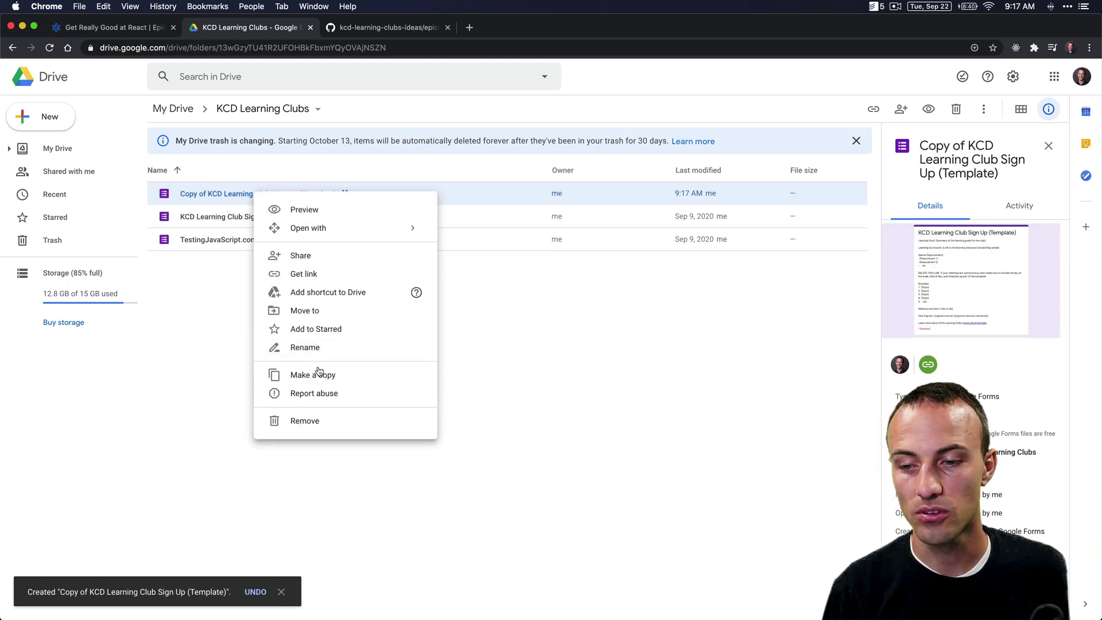
double_click(204, 200)
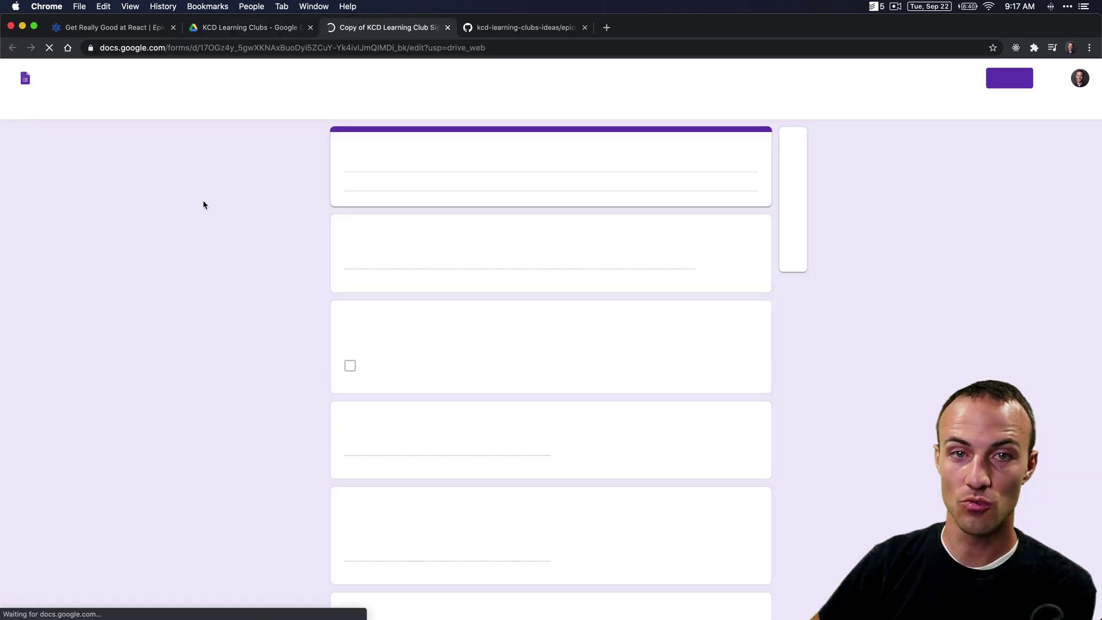
left_click(467, 239)
key("ctrl+a")
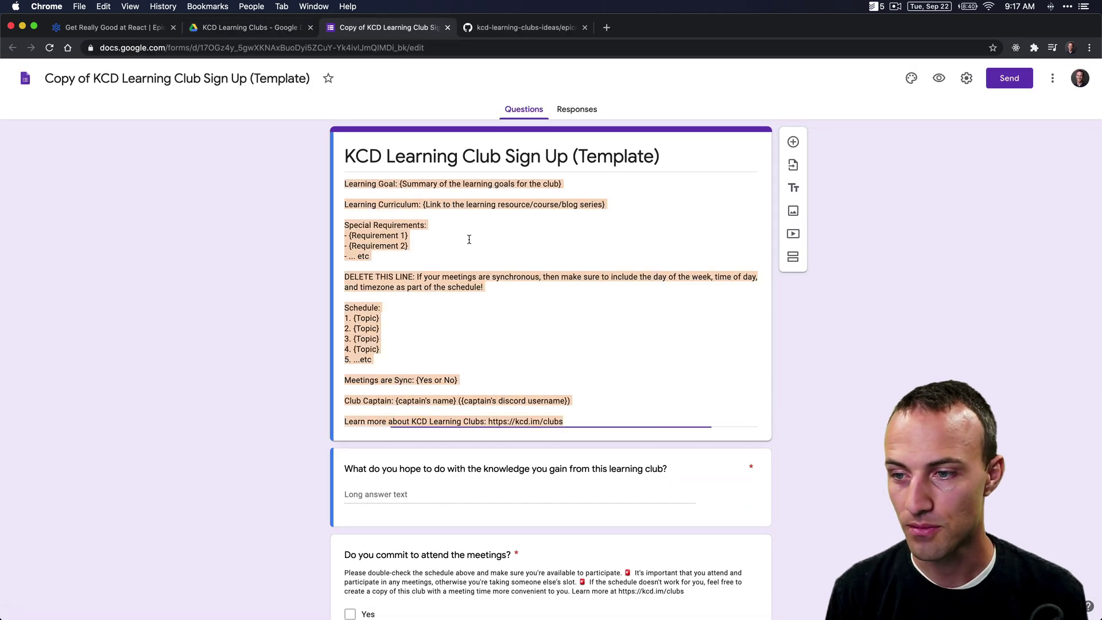
key("ctrl+v")
scroll(487, 241, "down", 5)
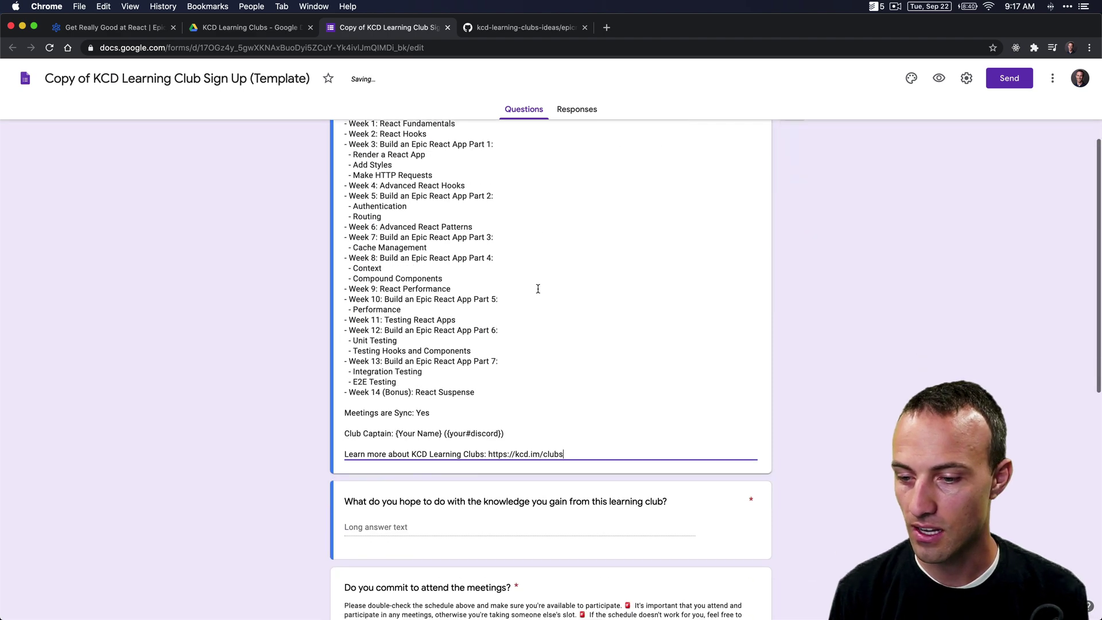
Rename the form document as "EpicReact.Dev KCD Learning Club".
scroll(475, 273, "up", 5)
scroll(476, 273, "up", 1)
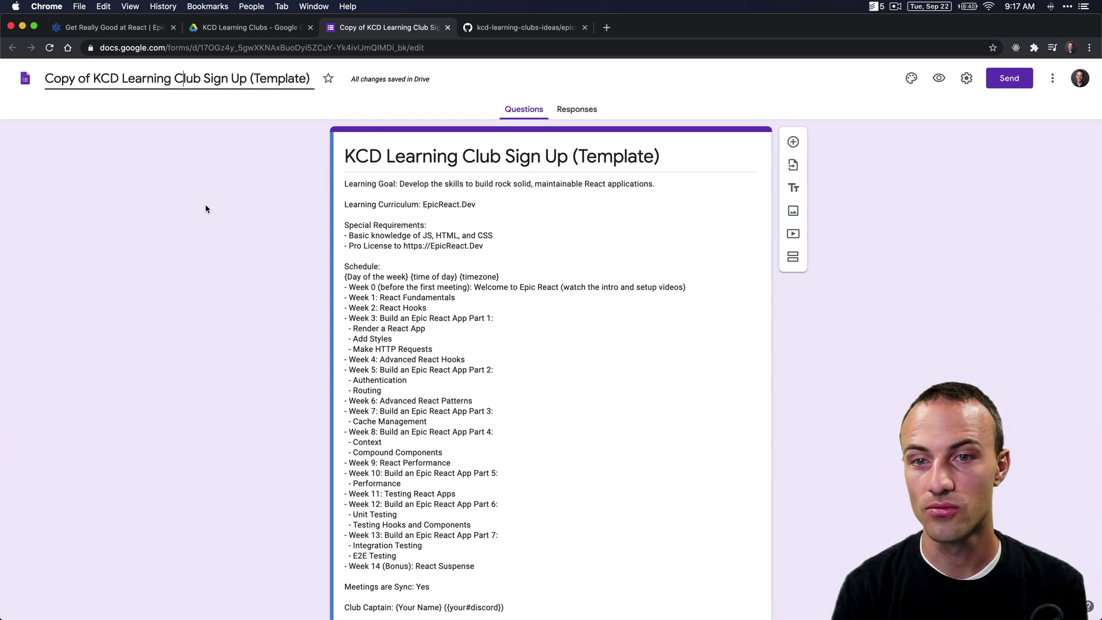
key("super+a")
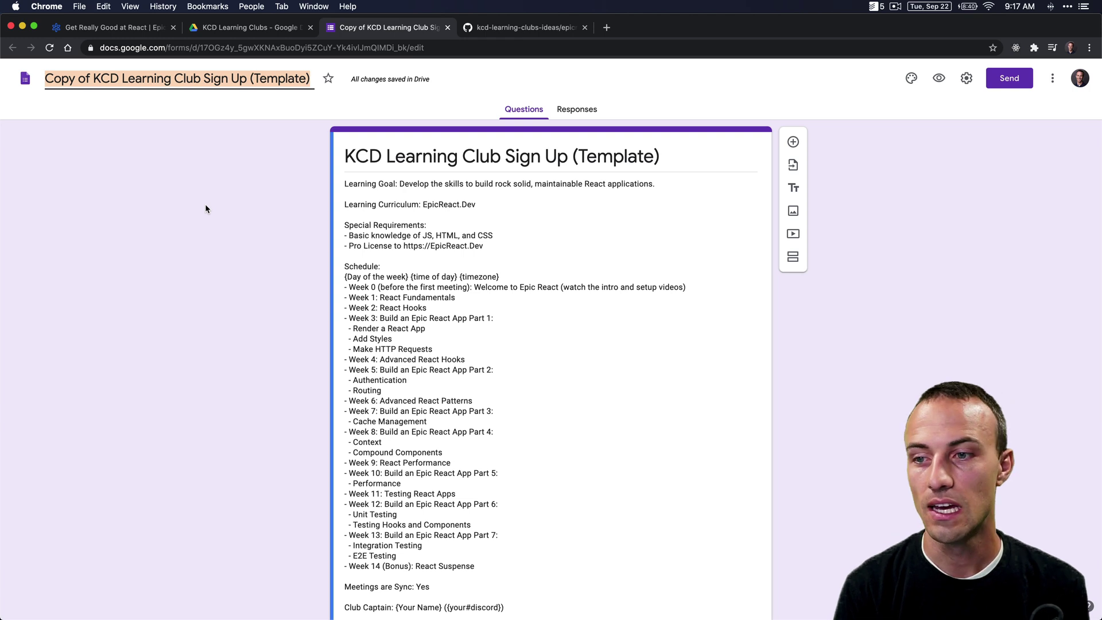
type("Epci")
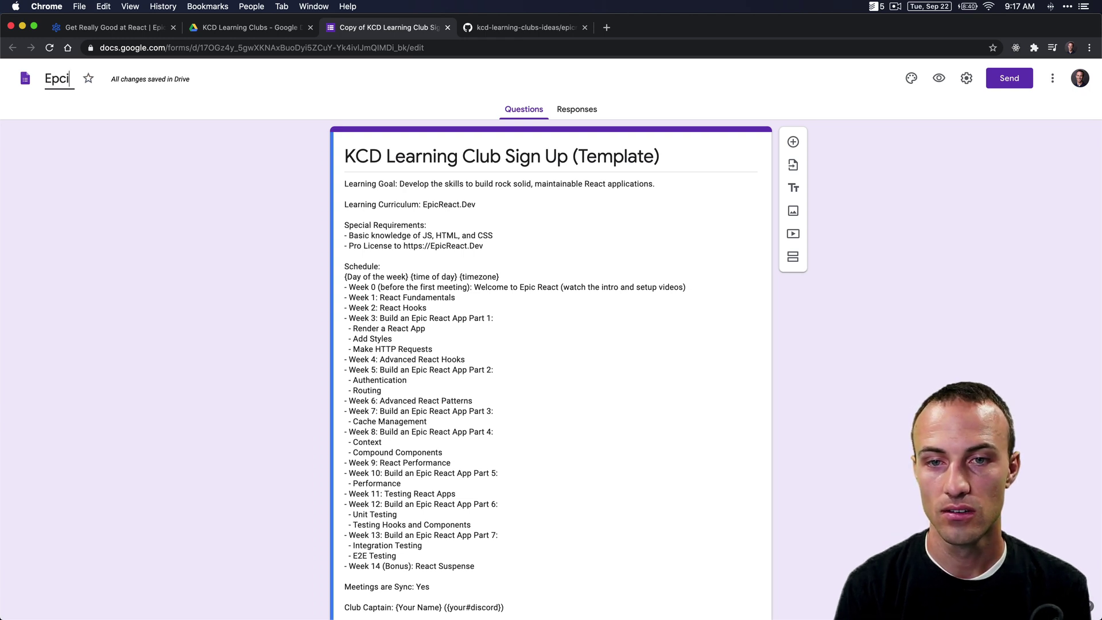
key("BackSpace")
key("BackSpace")
type("icReact.Dev")
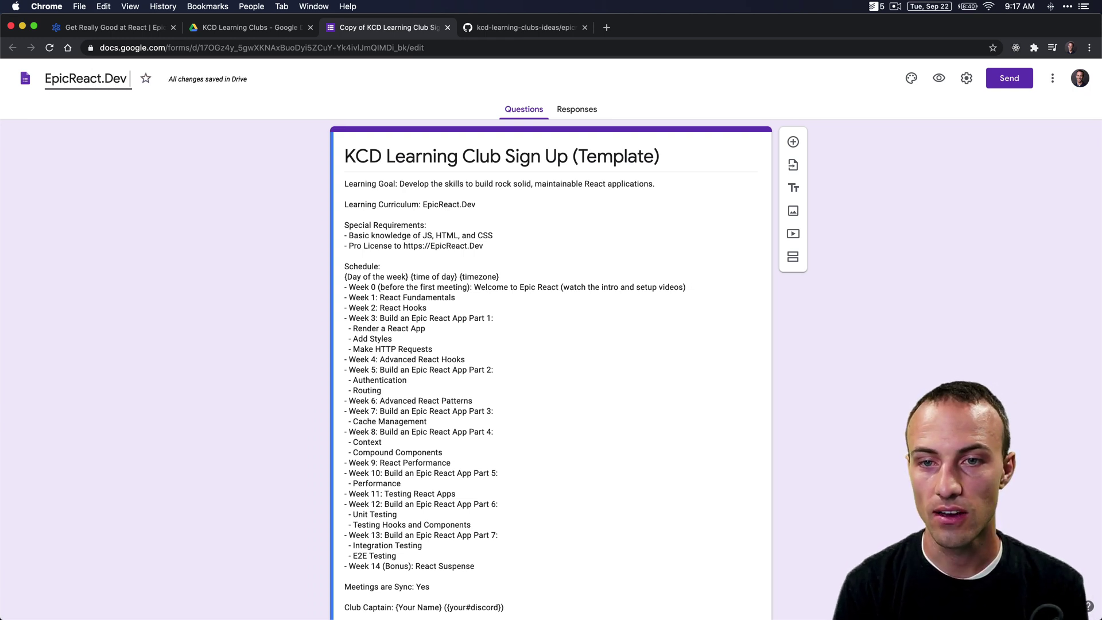
type(" Learning Club")
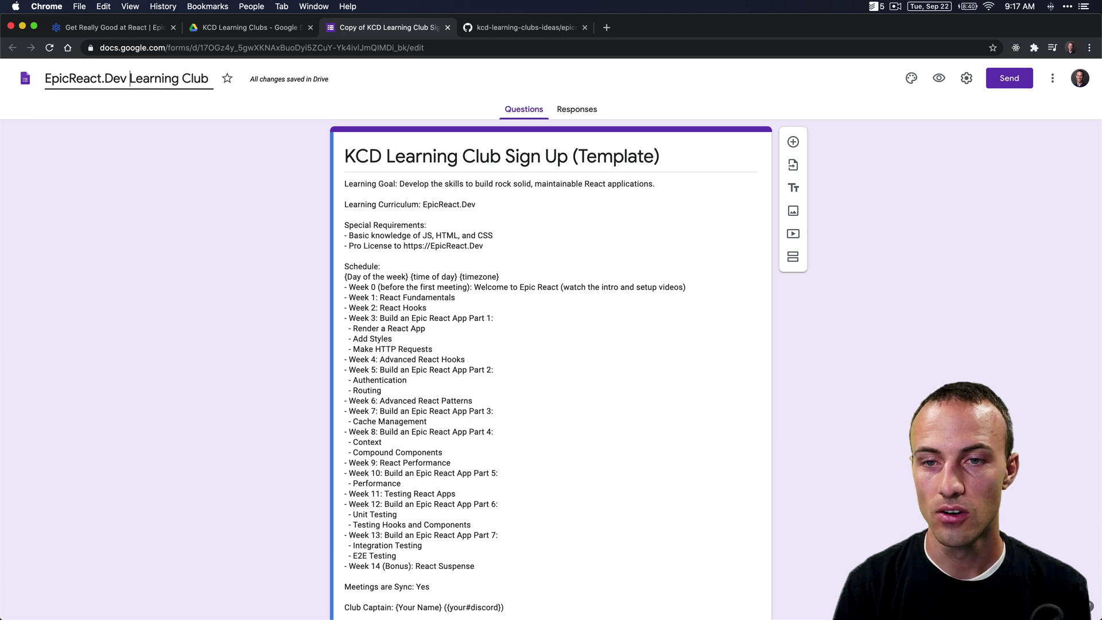
type("KCD")
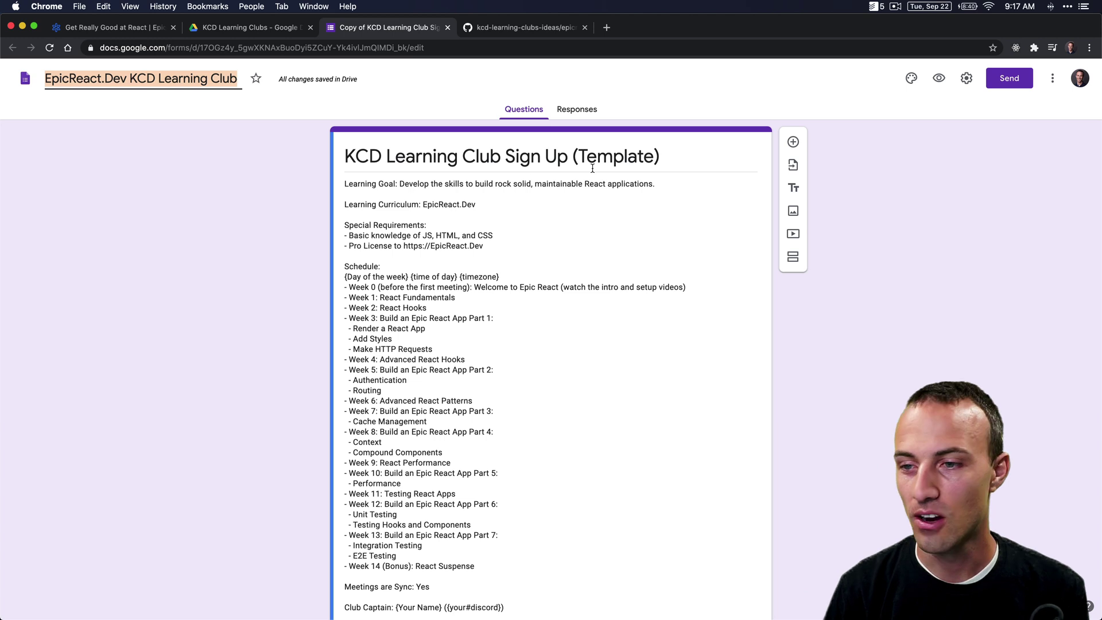
Replace the title heading inside the form with "EpicReact.Dev KCD Learning Club".
left_click(495, 164)
key("super+Right")
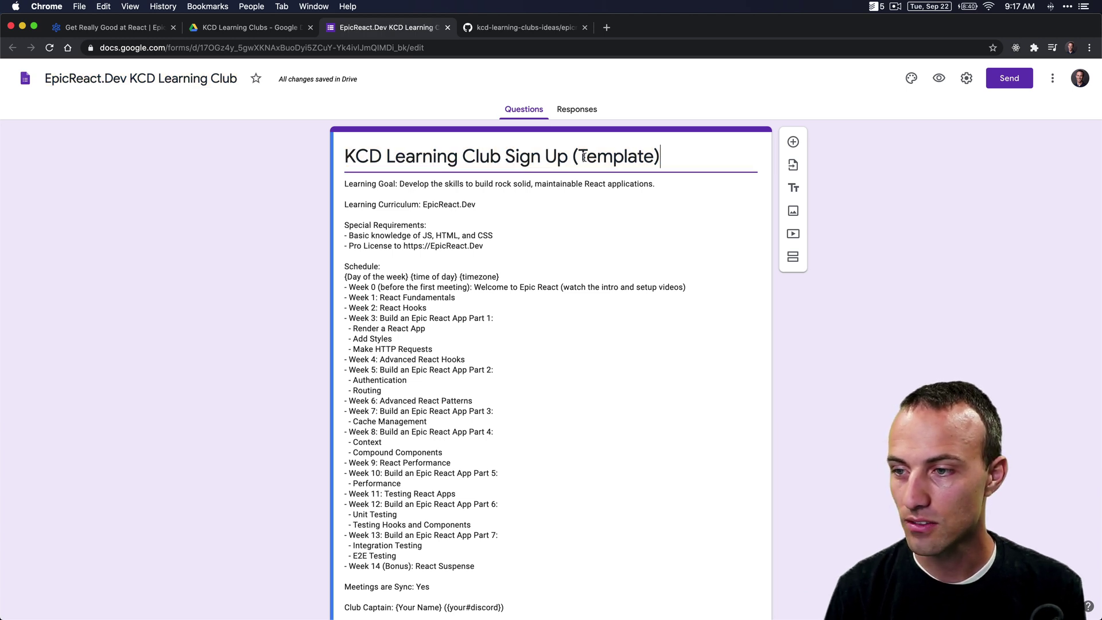
key("shift+Left")
key("alt+shift+Left")
key("shift+Left")
key("shift+Left")
key("BackSpace")
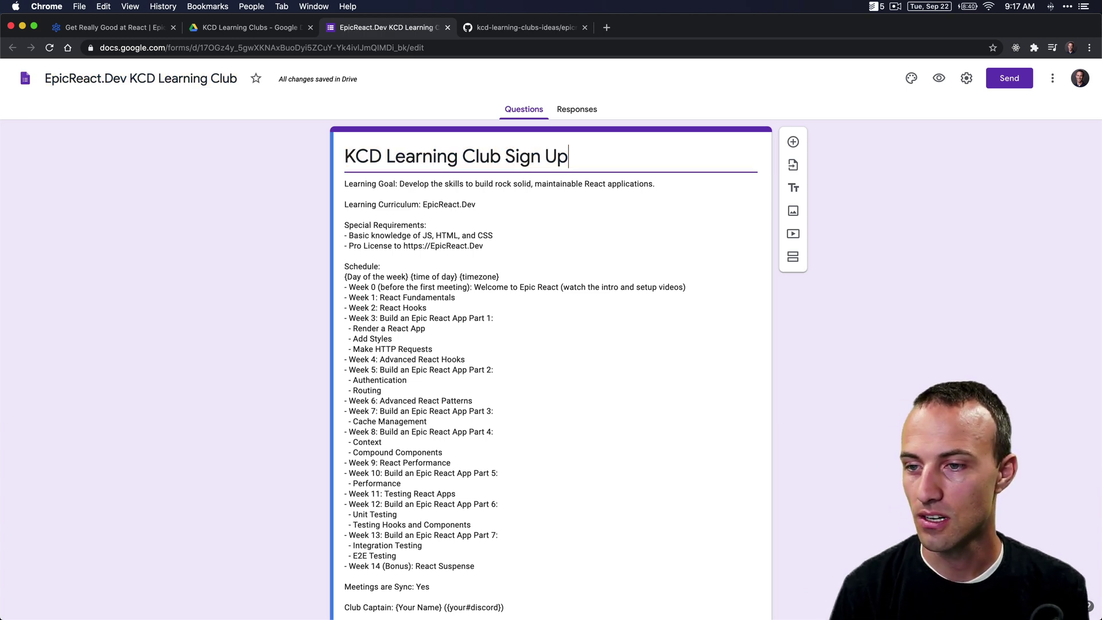
key("super+shift+Left")
type("EpicReact.Dev KCD Learning Club")
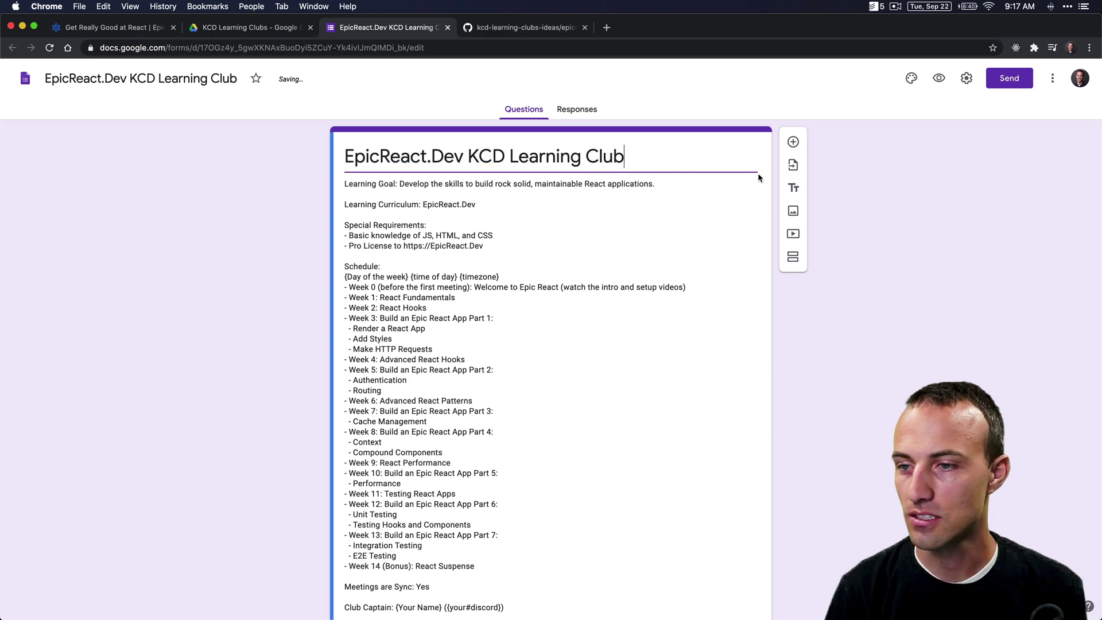
Review the special requirements and the day, time and timezone placeholders in the form description.
left_click(614, 228)
key("super+a")
scroll(504, 202, "up", 10)
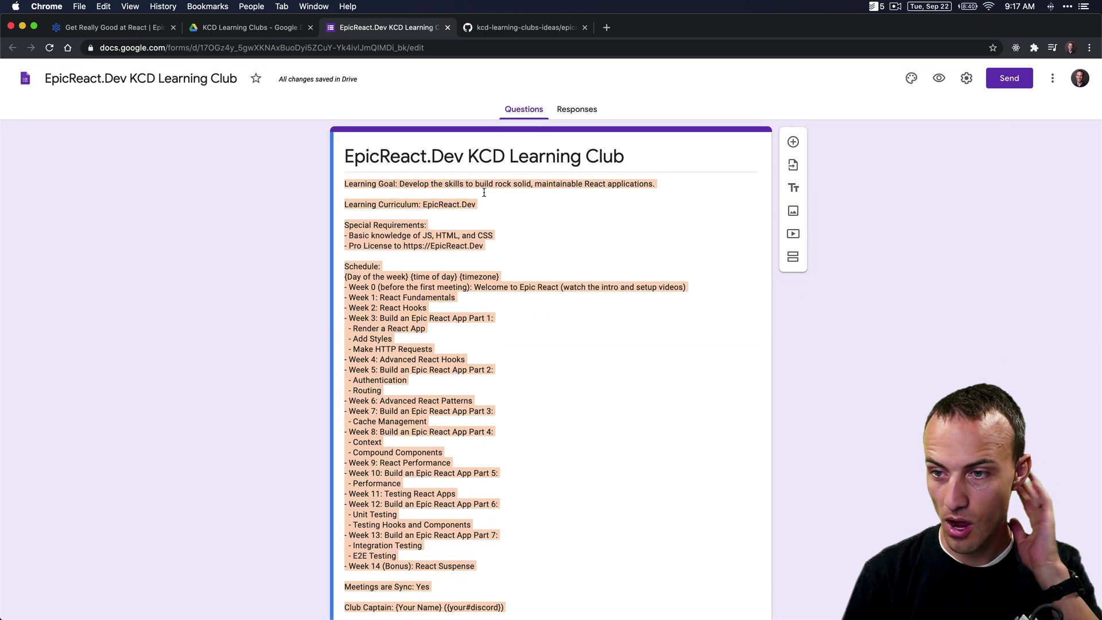
left_click(405, 268)
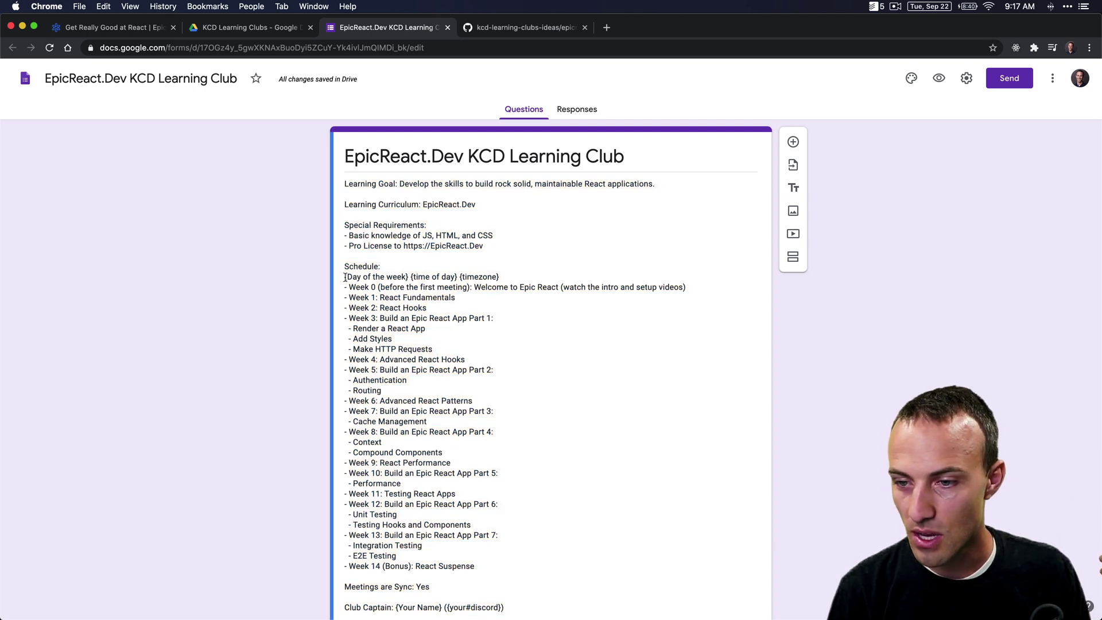
left_click_drag(345, 277, 543, 277)
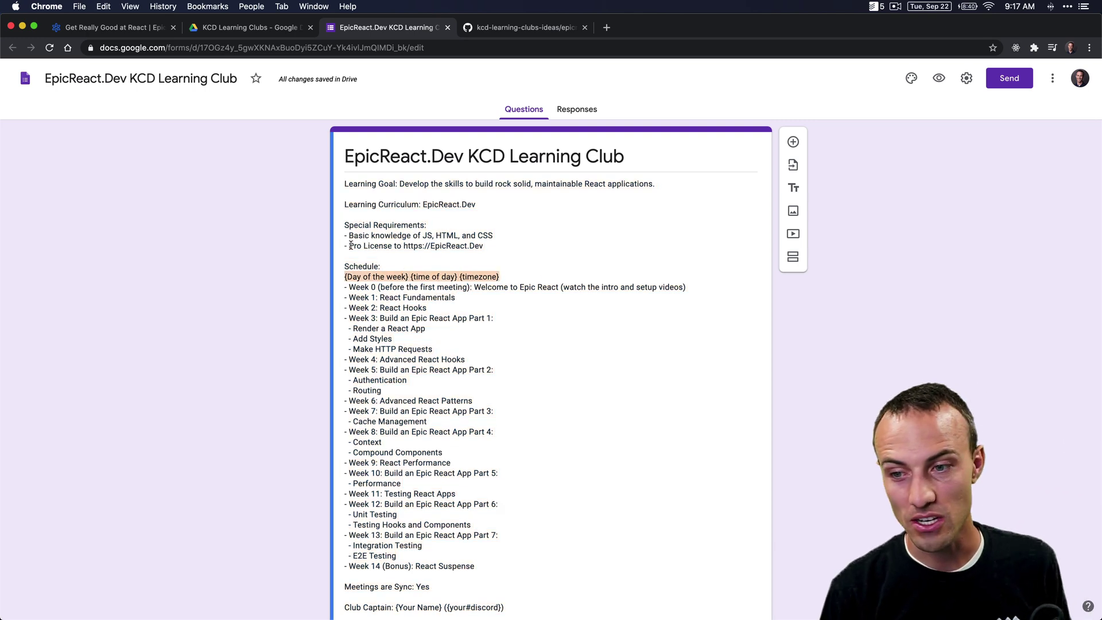
left_click_drag(350, 245, 620, 243)
left_click(500, 243)
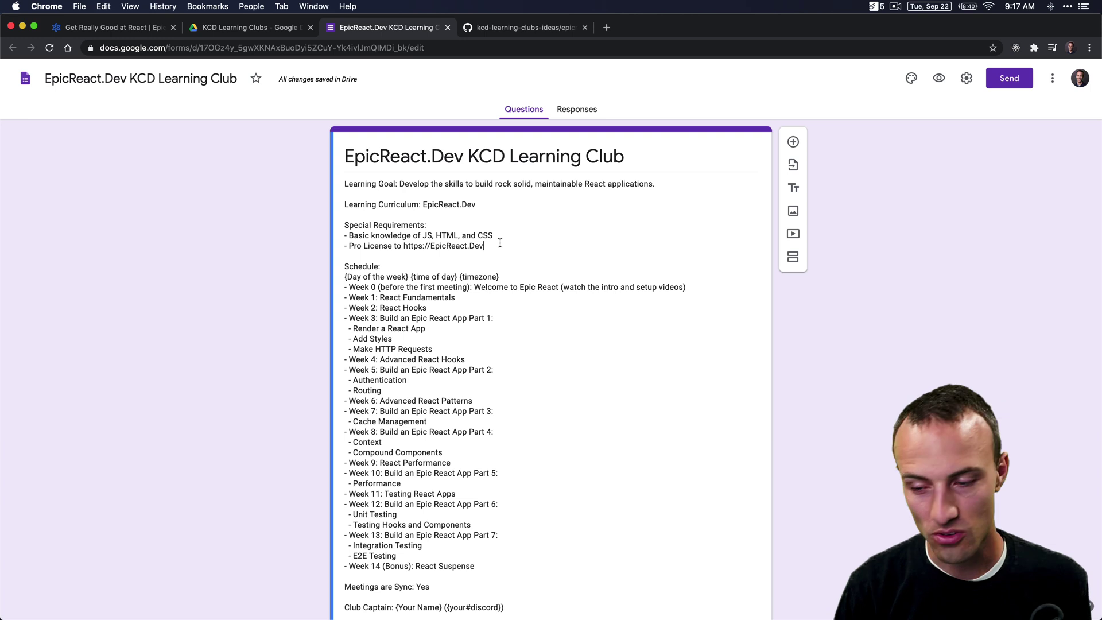
triple_click(502, 276)
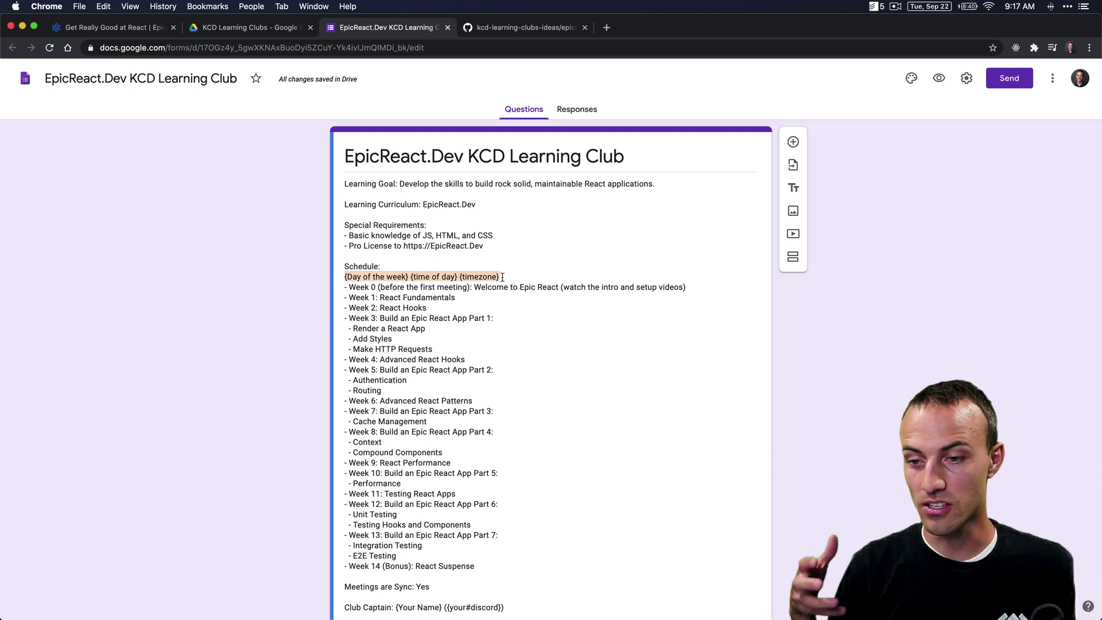
Replace the day-of-week and time-of-day placeholders in the description's Schedule section with "Wednesday" and "9:30 AM".
left_click_drag(344, 276, 409, 277)
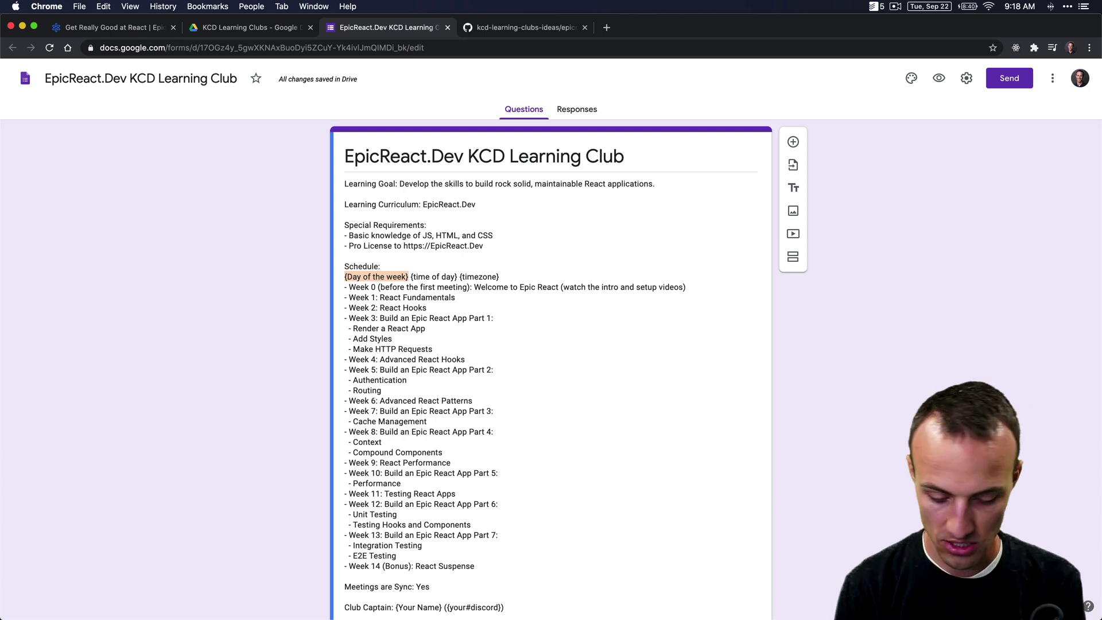
type("Wednesd")
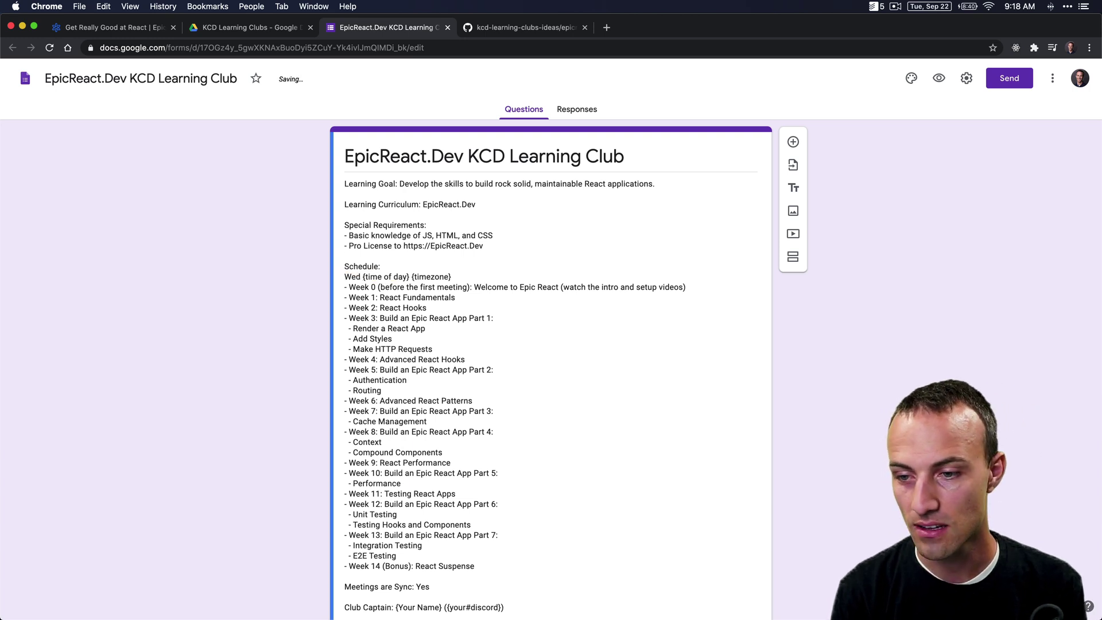
type("ay")
key("shift+Right")
key("shift+Right")
key("shift+Right")
key("shift+Right")
key("shift+Right")
key("shift+Right")
key("shift+Right")
key("shift+Right")
key("shift+Right")
key("shift+Right")
key("shift+Right")
key("shift+Right")
key("shift+Right")
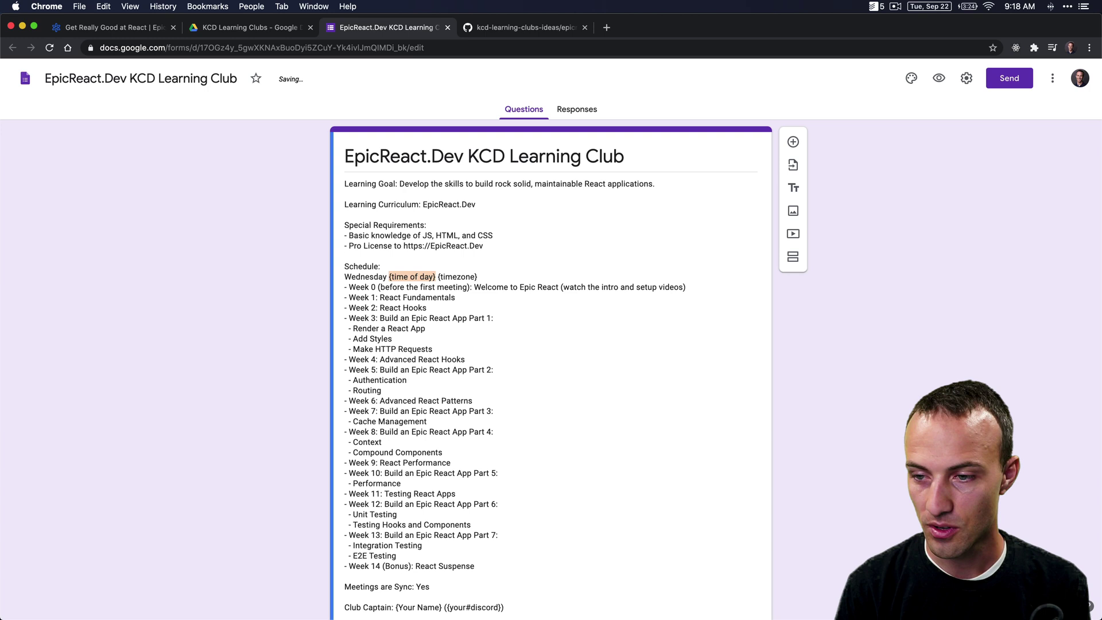
type("9:30 ")
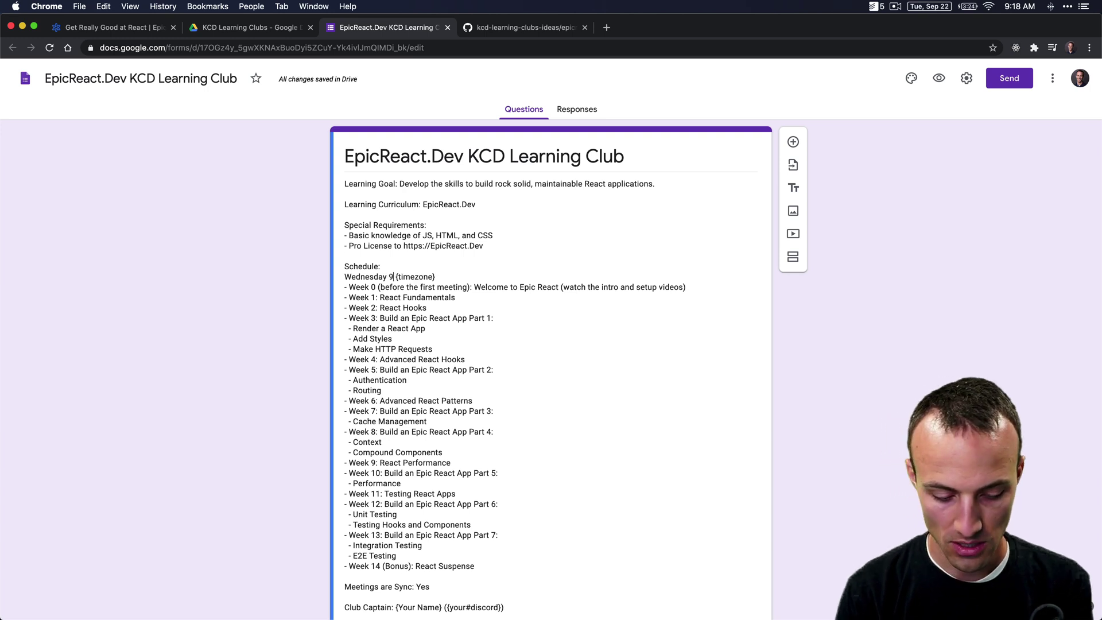
type("AM")
Replace the timezone placeholder on the schedule line with "MDT".
key("shift+Right")
key("shift+Right")
key("shift+Right")
key("shift+Right")
key("shift+Right")
key("shift+Right")
key("shift+Right")
key("shift+Right")
key("shift+Right")
key("shift+Right")
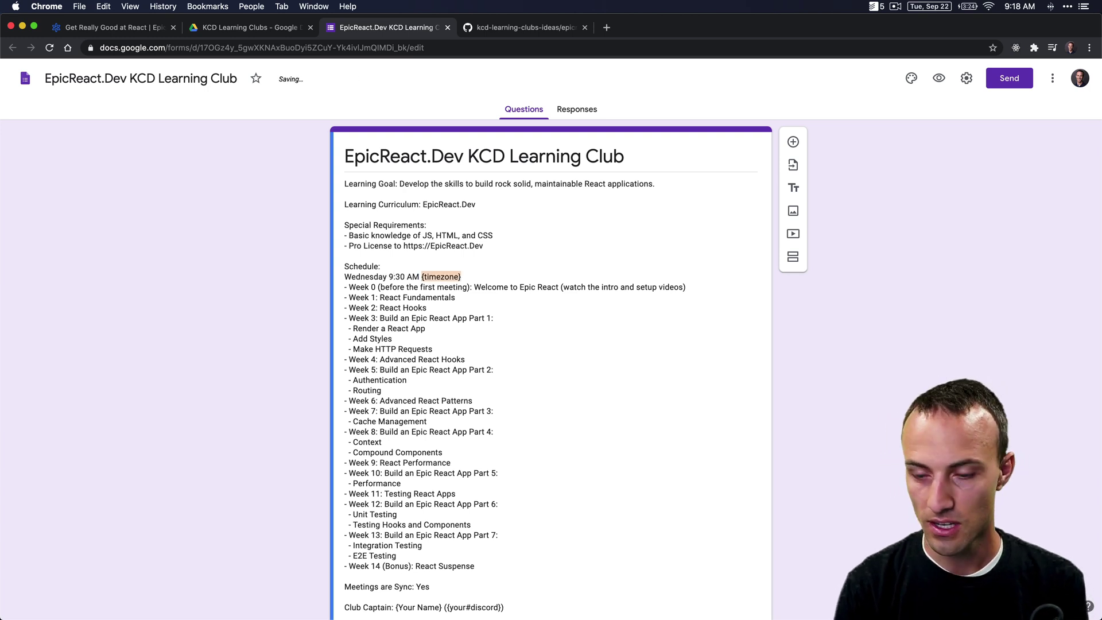
type("MDT")
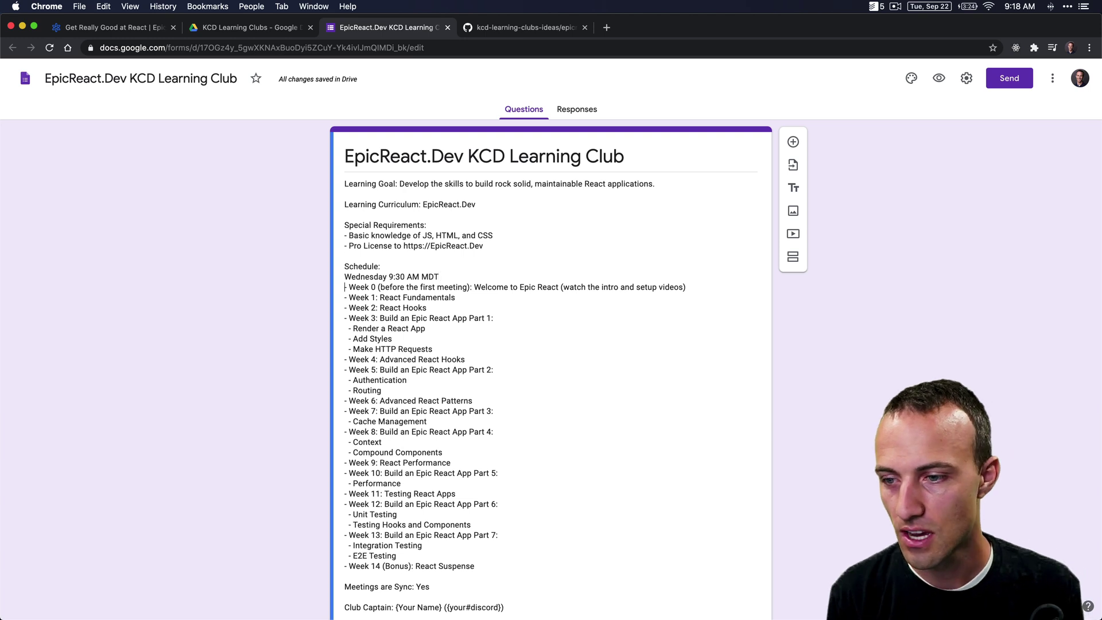
key("Right")
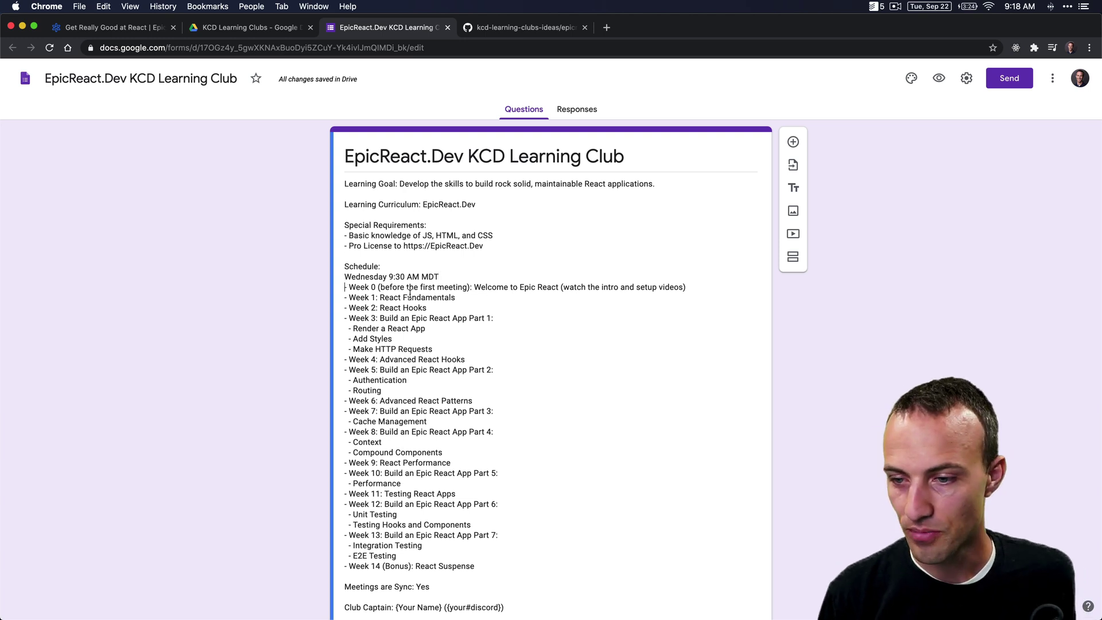
Change the "Meetings are Sync" value in the form description to "No".
left_click_drag(409, 293, 509, 494)
left_click(553, 504)
scroll(553, 504, "down", 5)
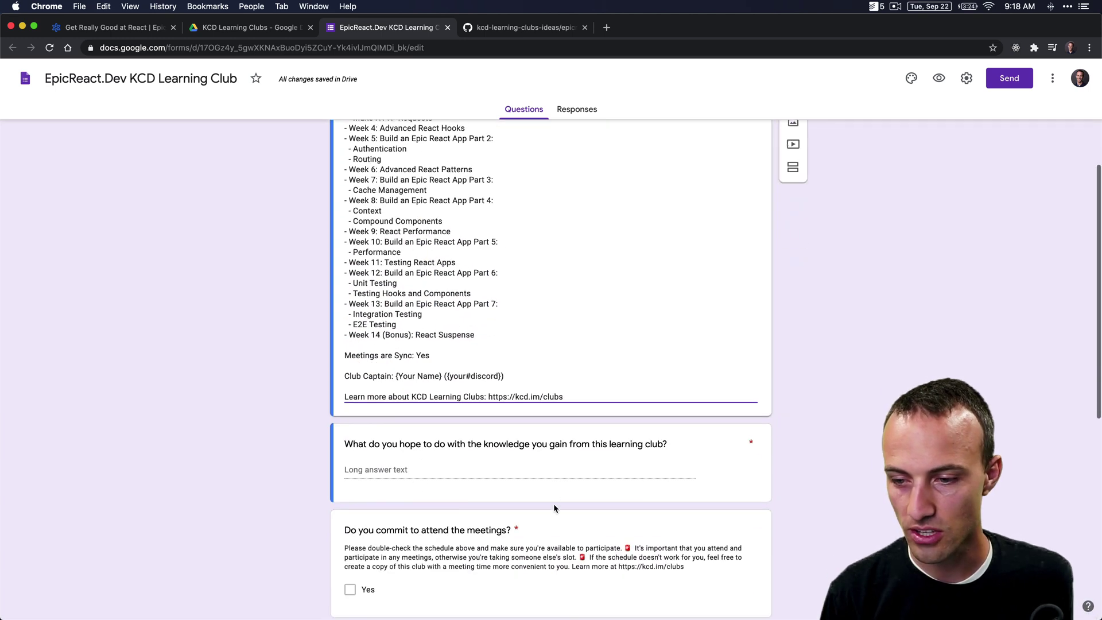
left_click_drag(370, 355, 648, 356)
left_click(457, 354)
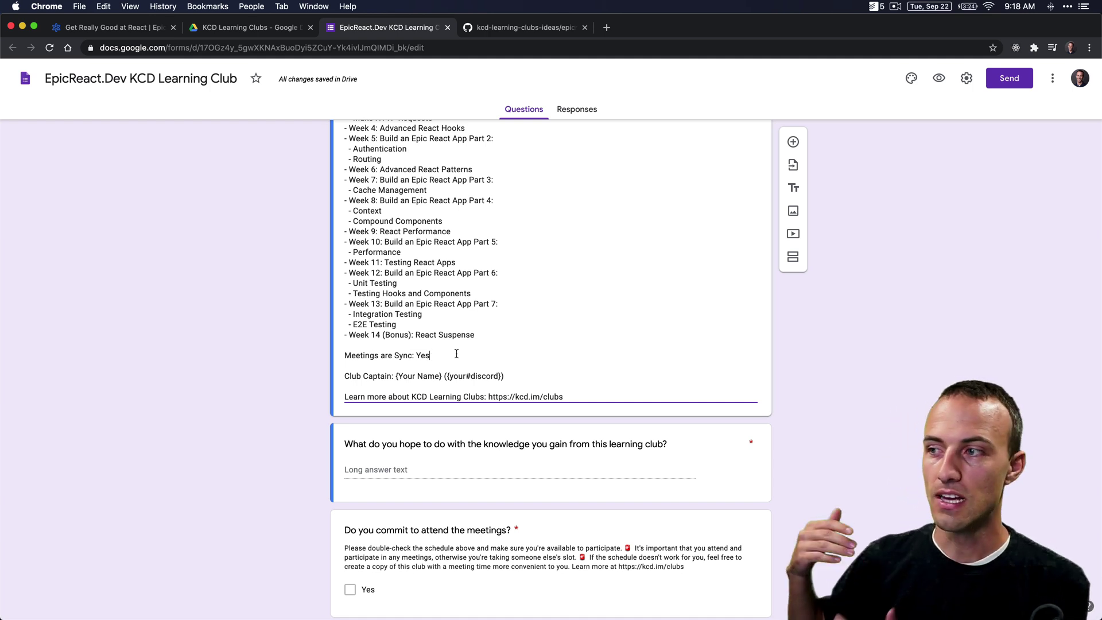
double_click(423, 355)
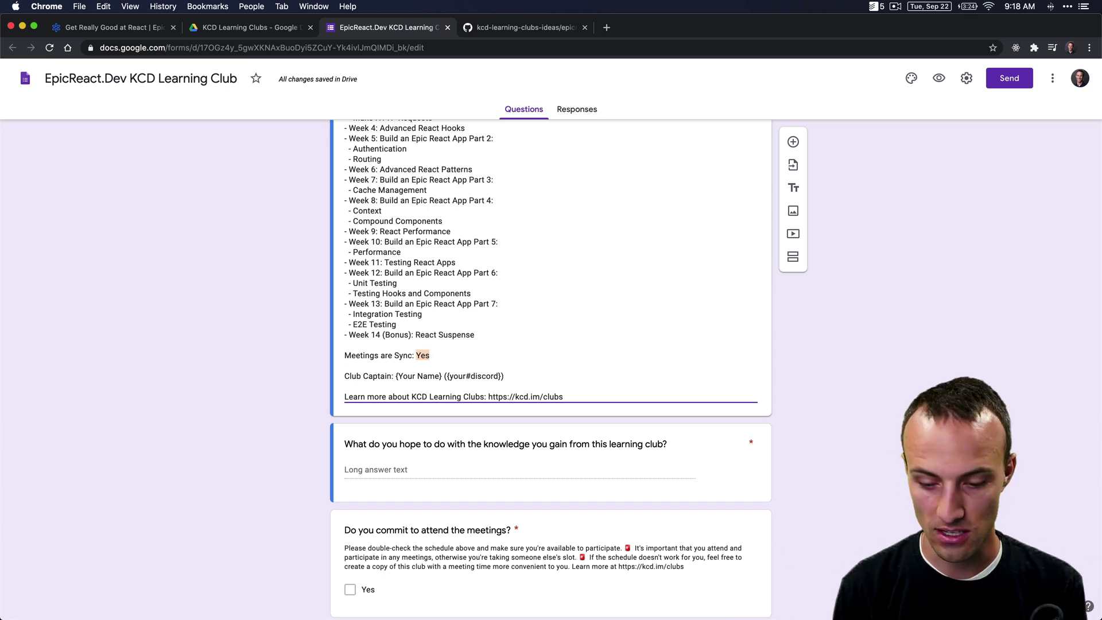
type("No")
scroll(435, 294, "up", 8)
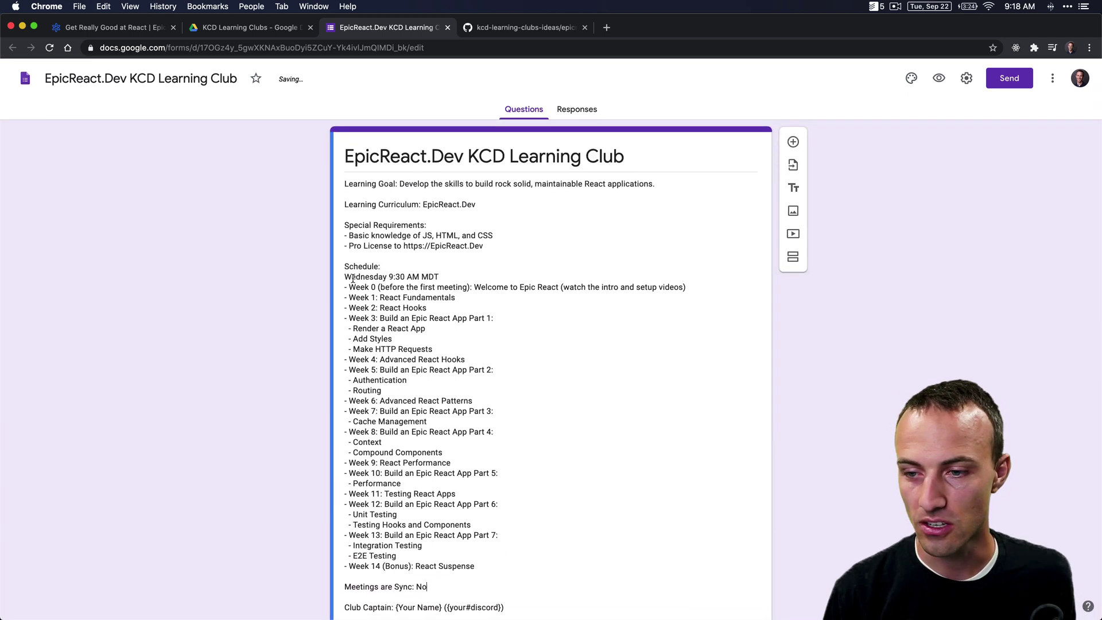
Review the meeting time and weekly topics, and set "Meetings are Sync" back to "Yes".
left_click_drag(344, 277, 471, 276)
left_click(473, 277)
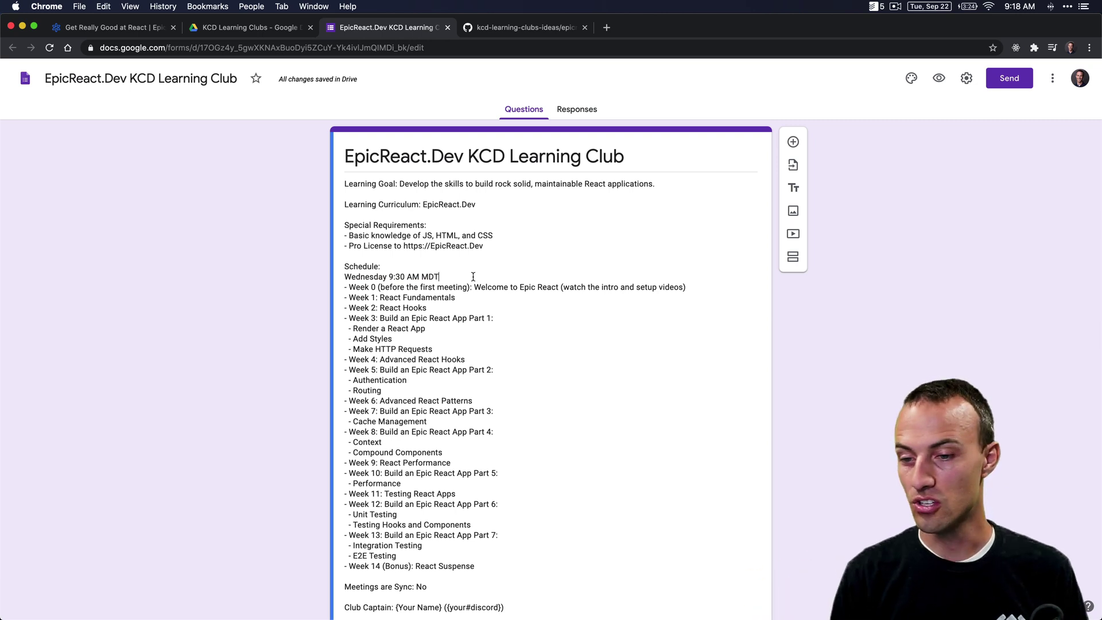
left_click_drag(361, 296, 442, 378)
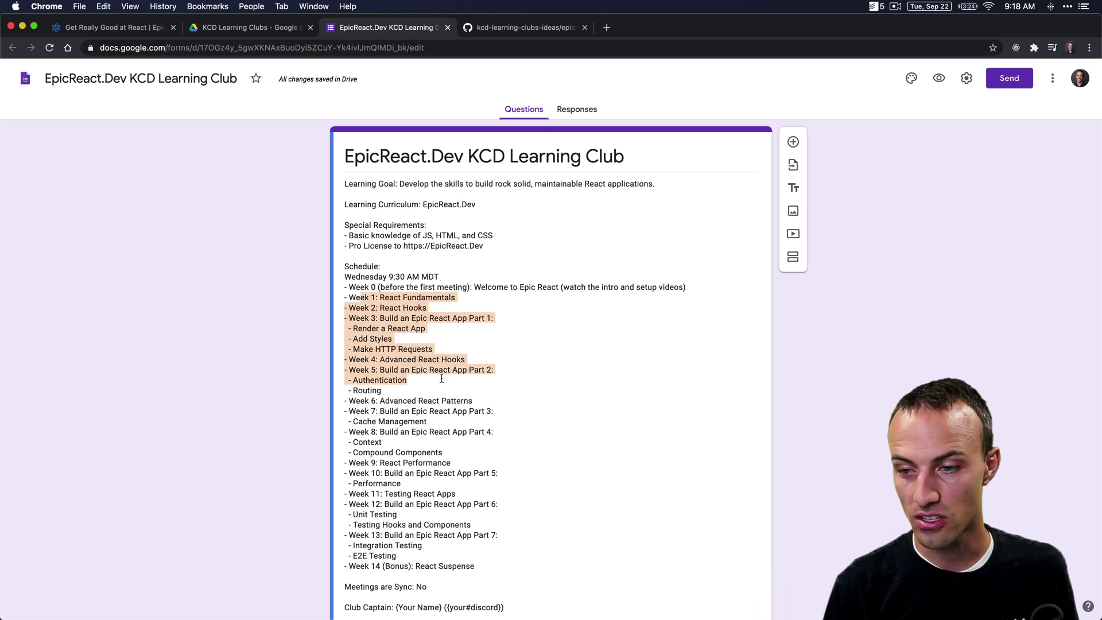
left_click(532, 369)
scroll(532, 368, "down", 3)
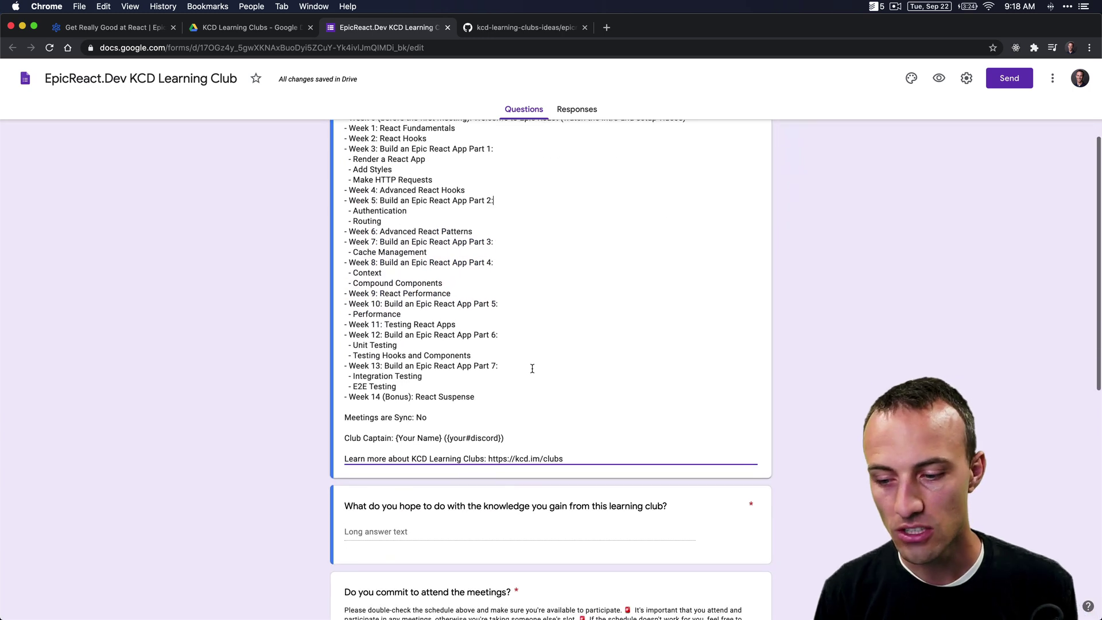
double_click(421, 400)
type("Yes")
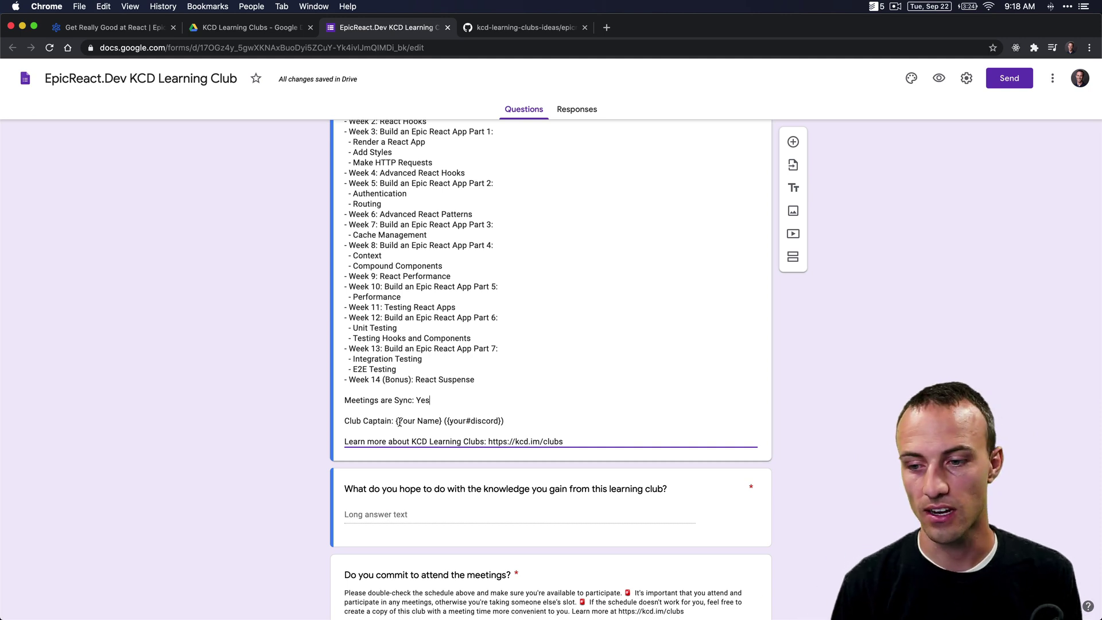
Fill in the Club Captain line with the captain's full name and the Discord username copied from the Discord app.
left_click_drag(396, 421, 440, 418)
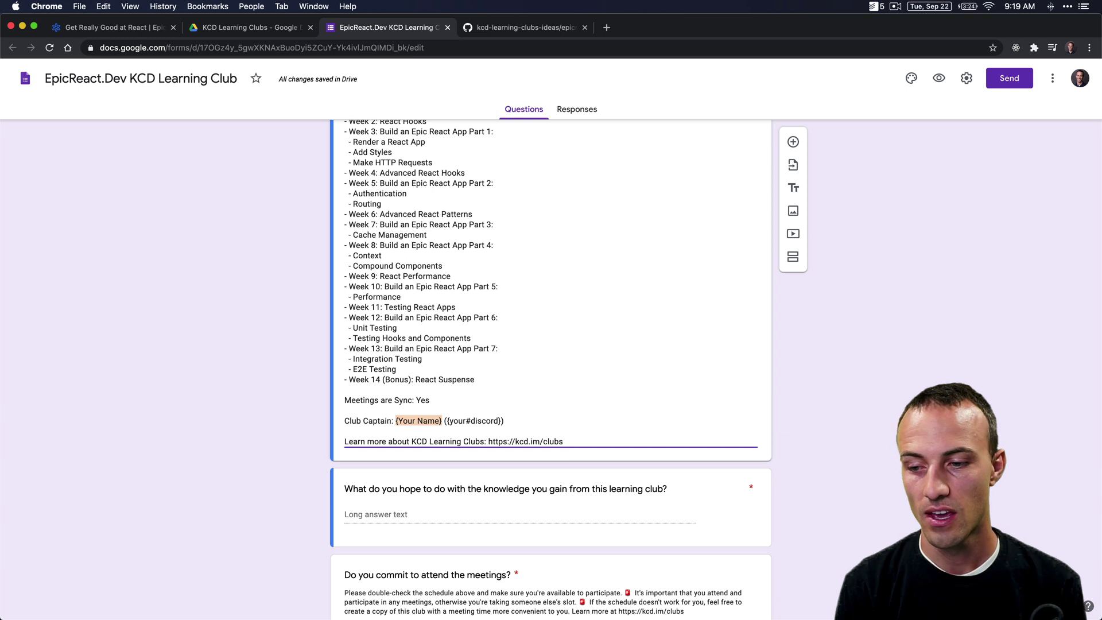
type("Kent C. Dodds")
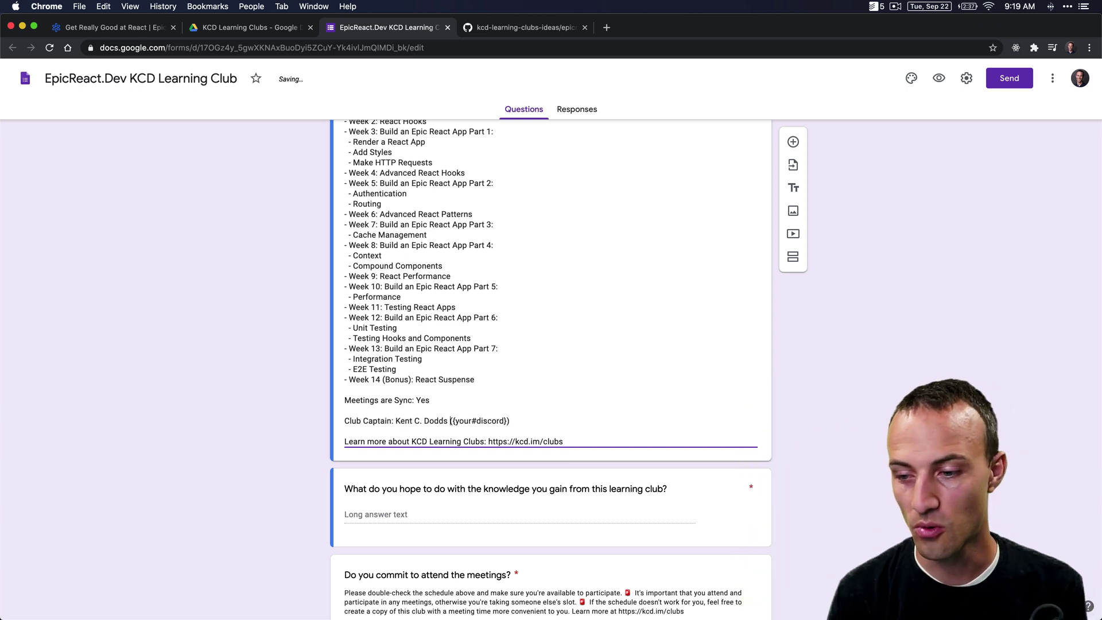
left_click_drag(453, 420, 508, 421)
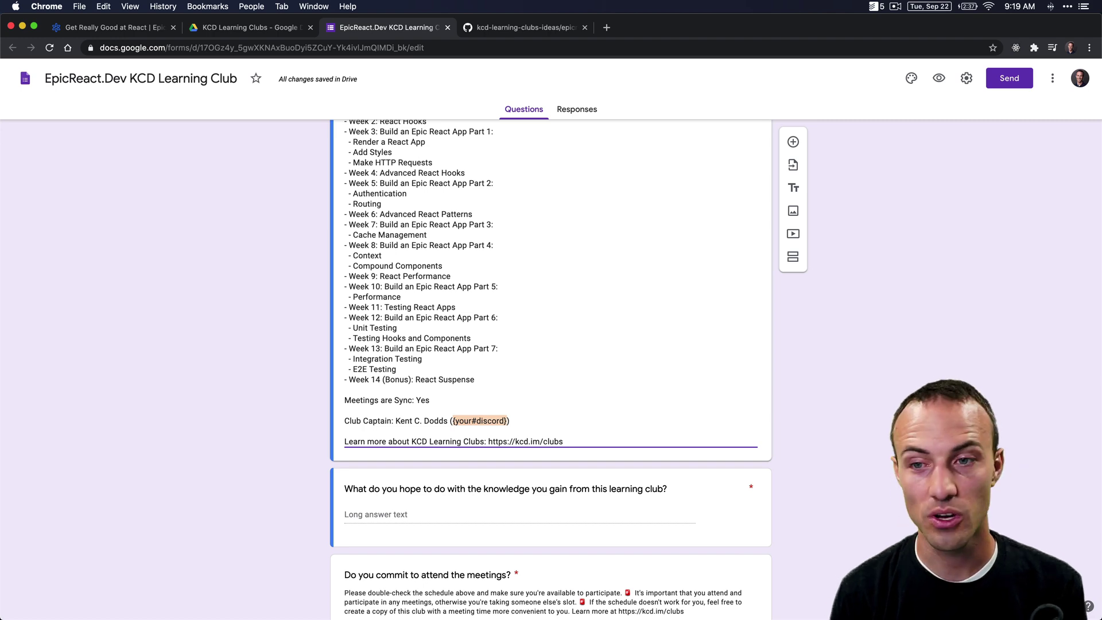
key("super+Tab")
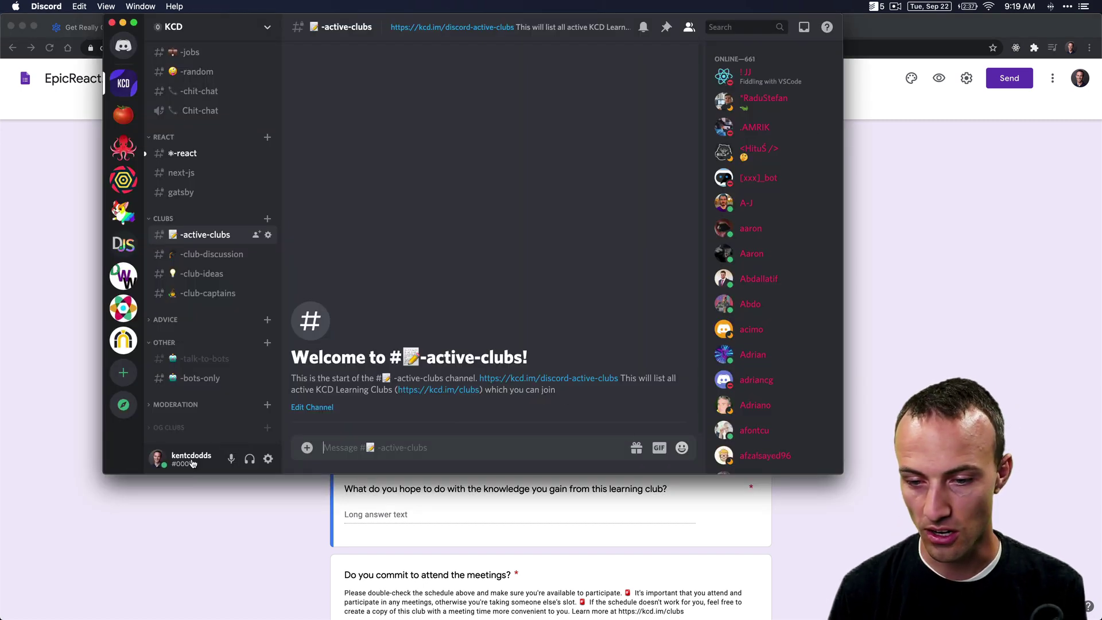
left_click(192, 461)
key("super+Tab")
key("super+v")
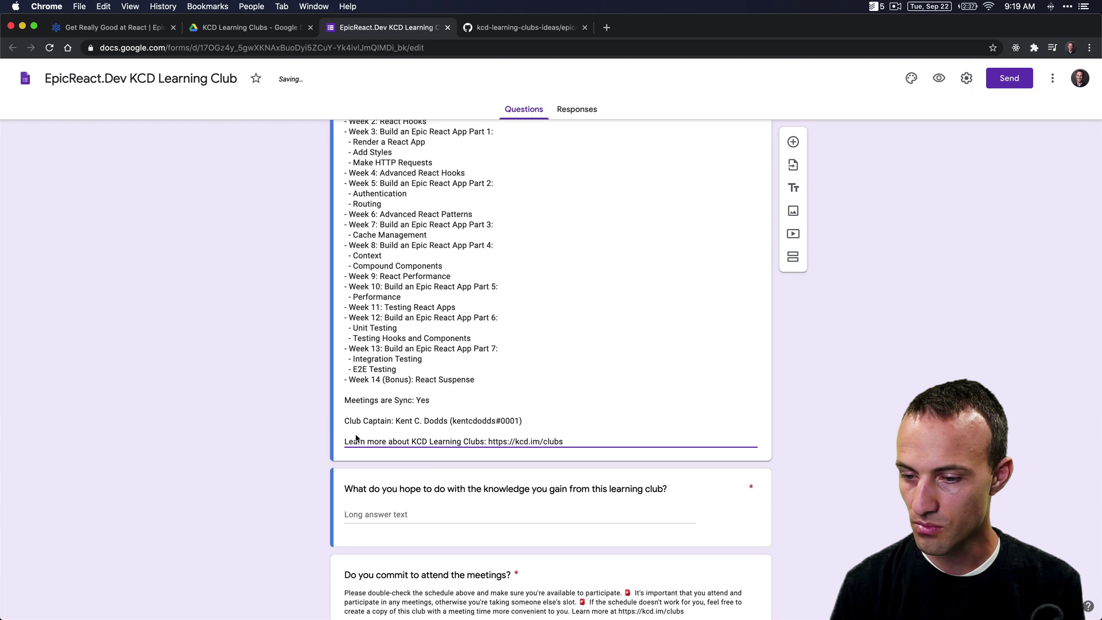
Switch to Discord, copy the account's username again and return to the form in Chrome.
key("super+Tab")
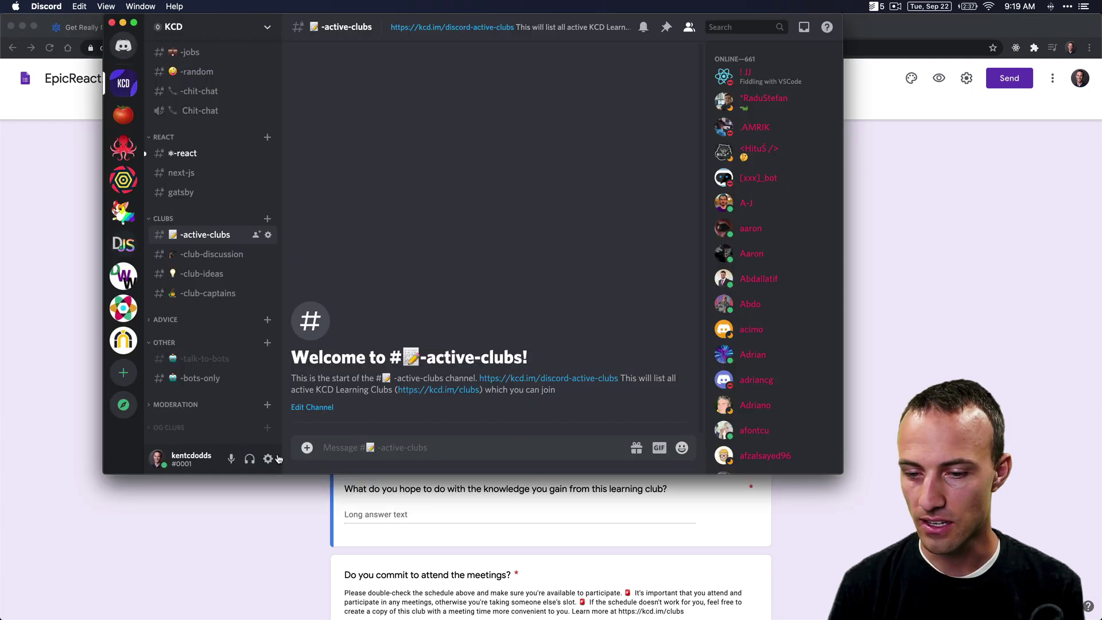
left_click(206, 456)
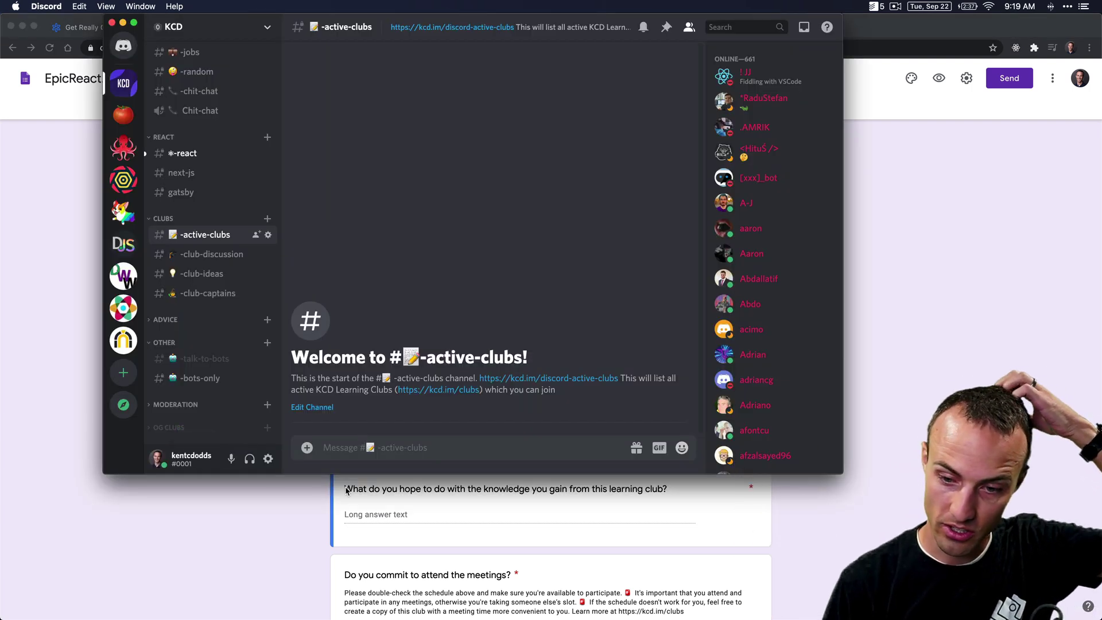
key("super+Tab")
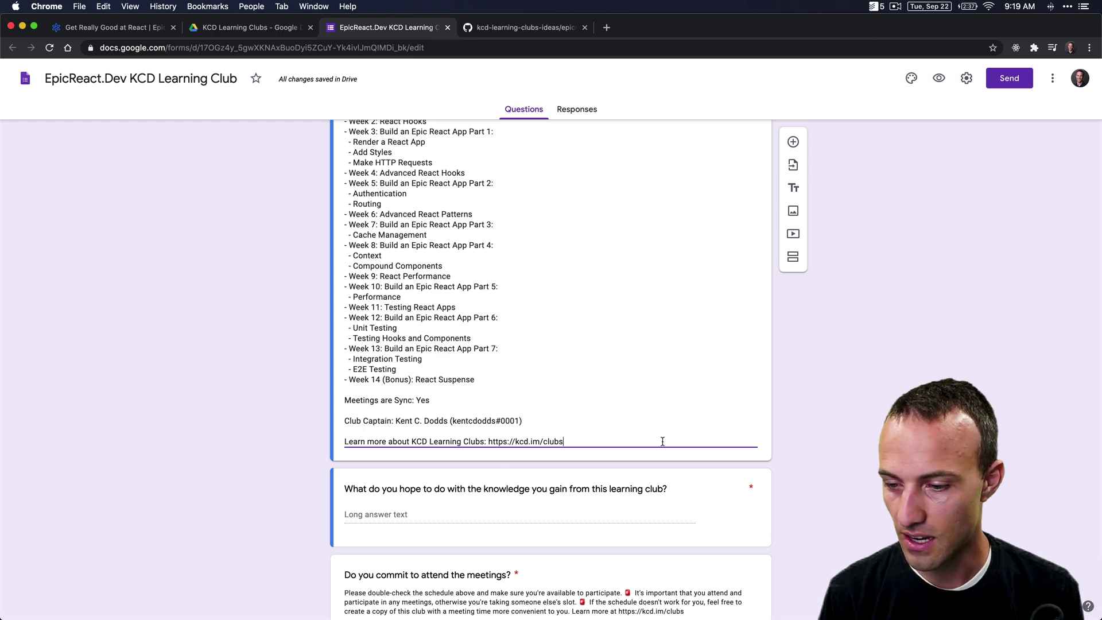
Look through the form's remaining questions and compare them with the description.
scroll(346, 440, "down", 10)
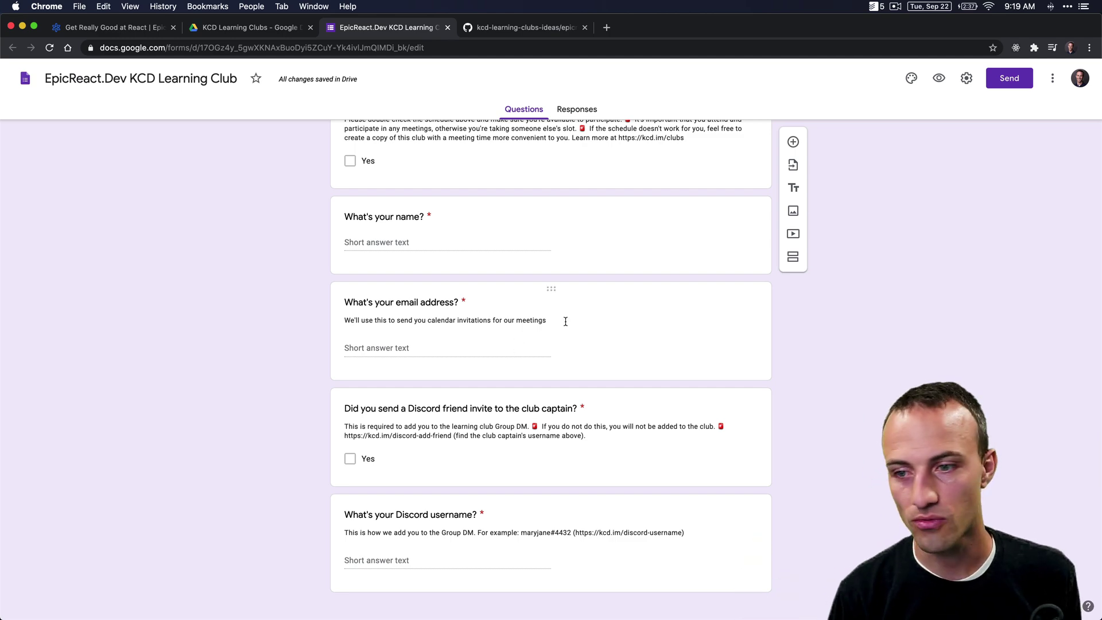
scroll(565, 322, "up", 6)
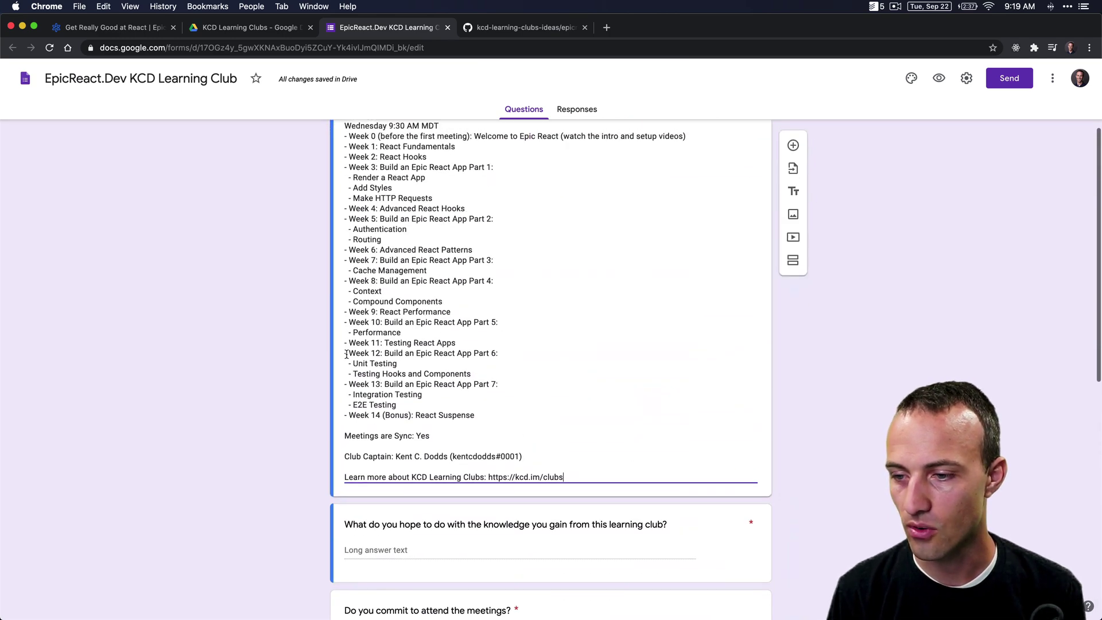
scroll(241, 361, "down", 7)
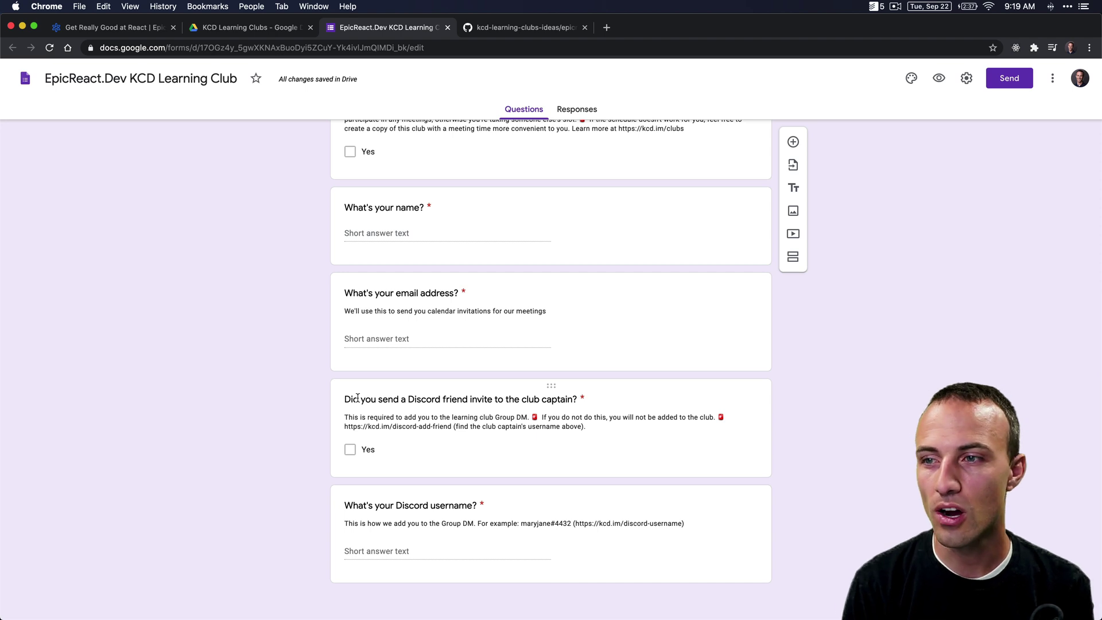
Open kcd.im/clubs in a new tab, look over the section on joining or starting a club, and close the tab.
key("super+t")
type("kcd.im/clubs")
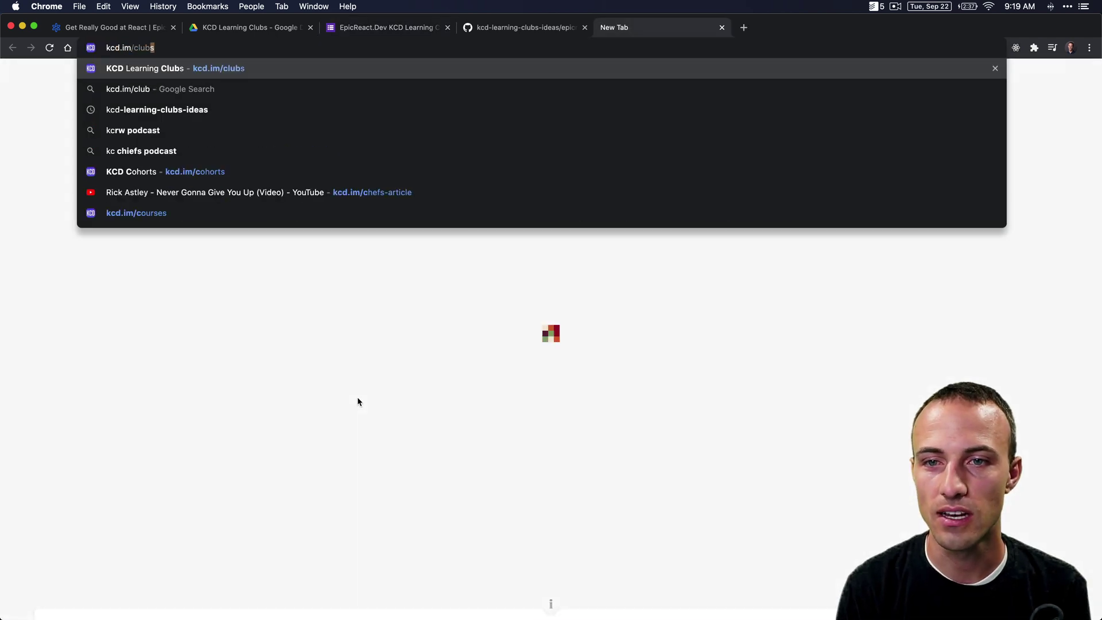
key("Return")
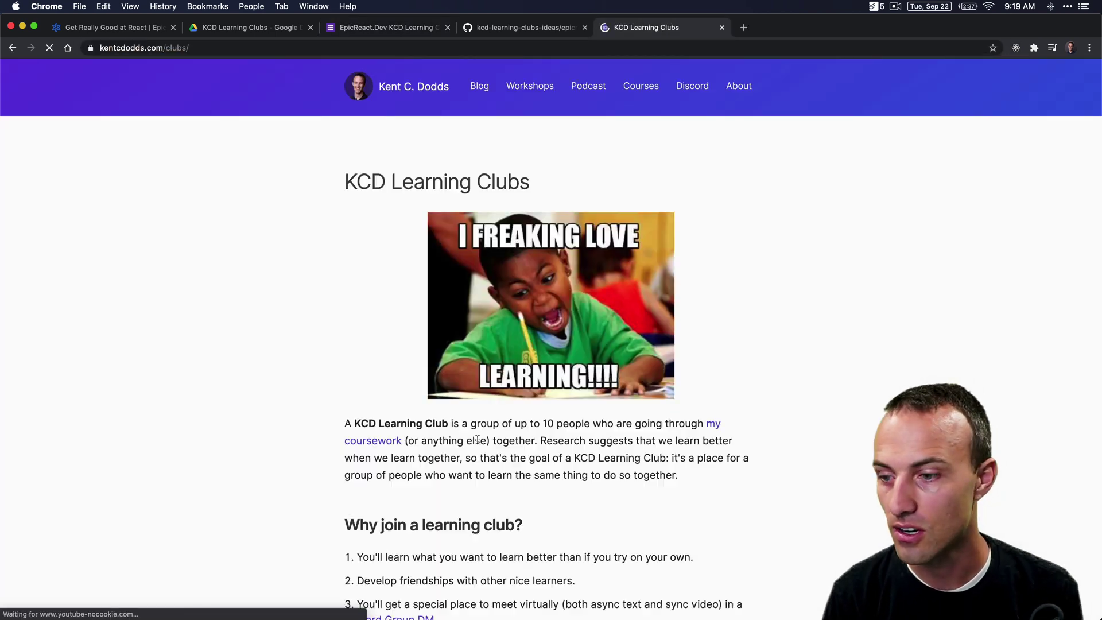
scroll(469, 466, "down", 10)
scroll(469, 467, "down", 2)
scroll(545, 183, "up", 2)
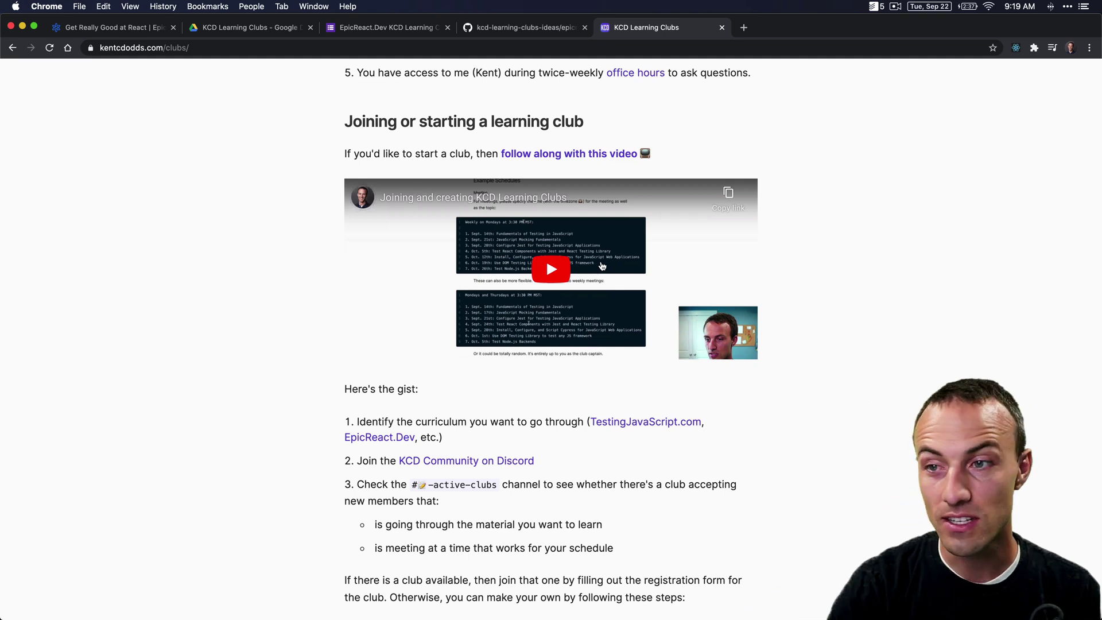
key("super+w")
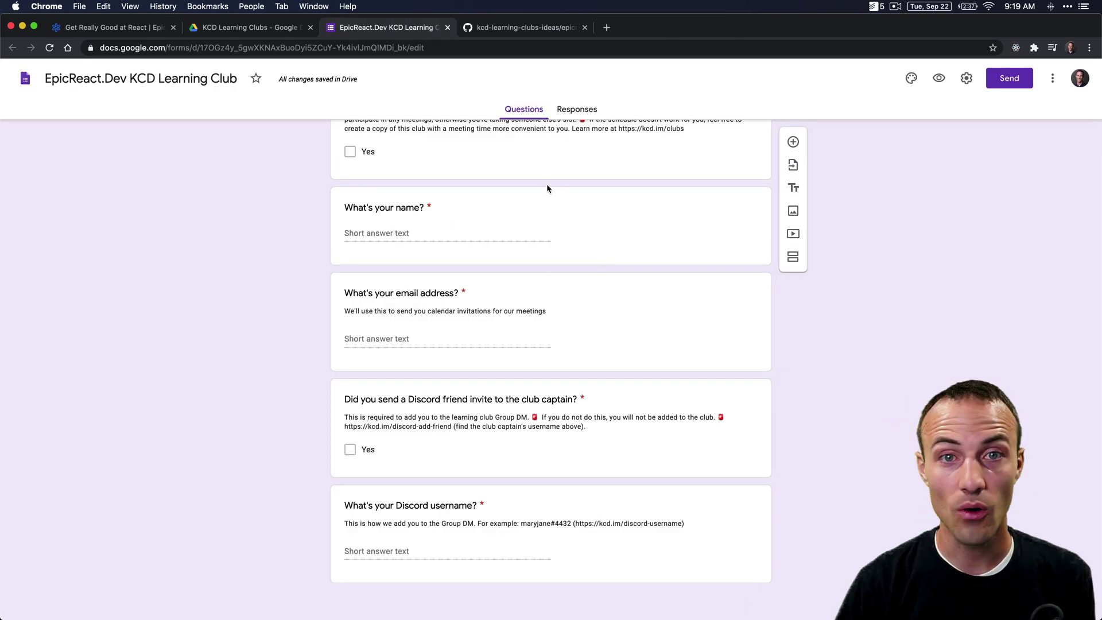
Copy the registration form's full shareable link from the sending options.
left_click(1018, 86)
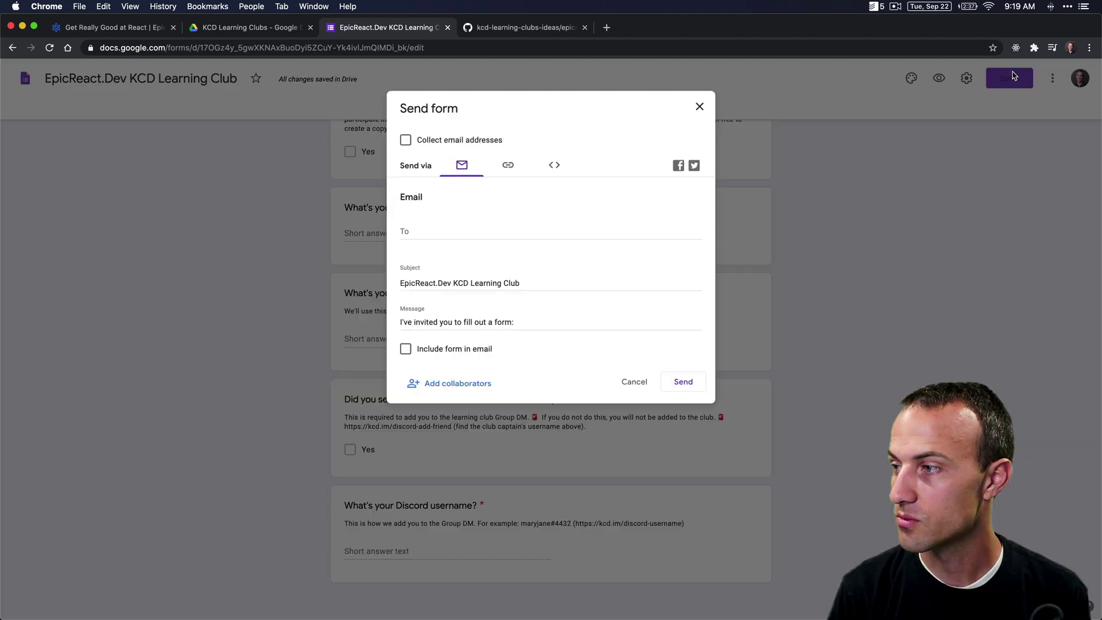
left_click(507, 163)
left_click(686, 252)
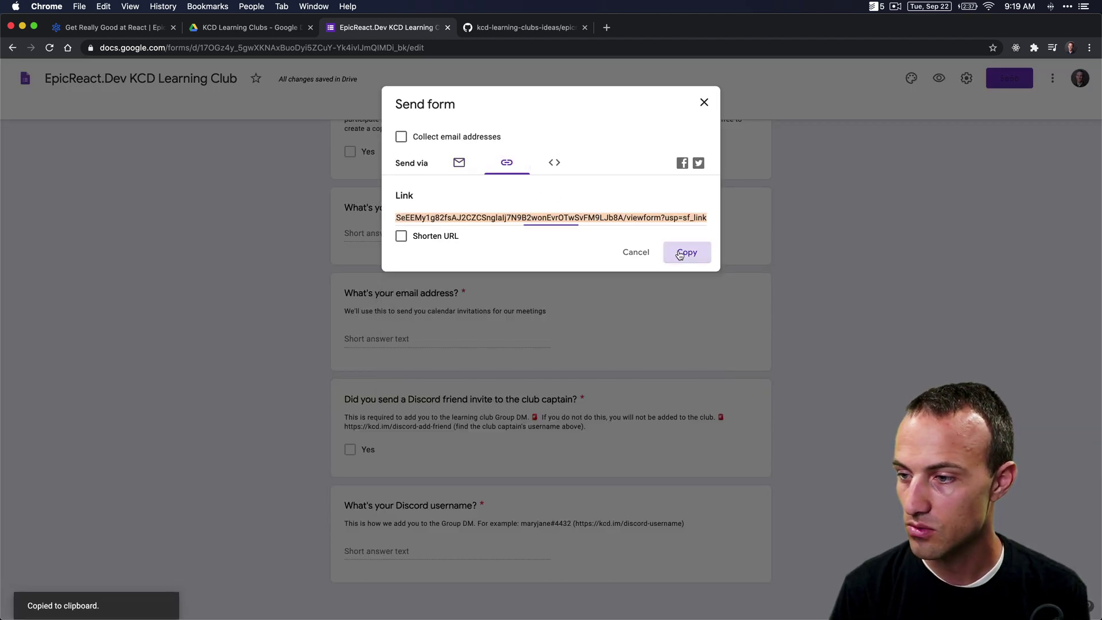
Switch to Discord and post "?clubs create" followed by the copied form link in the talk-to-bots channel.
key("super+Tab")
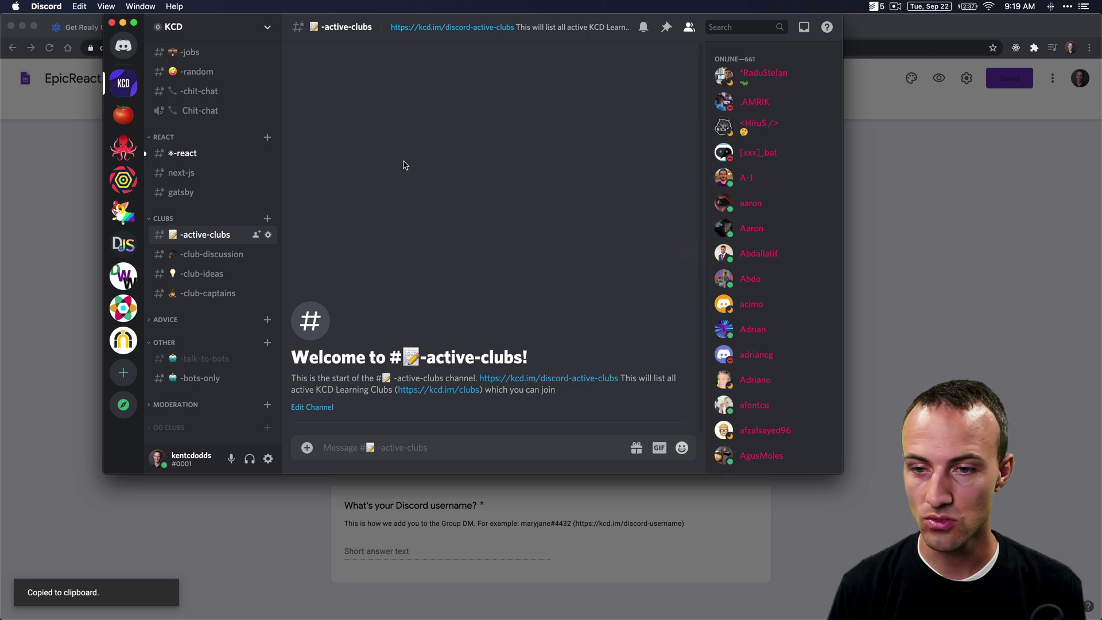
left_click(204, 358)
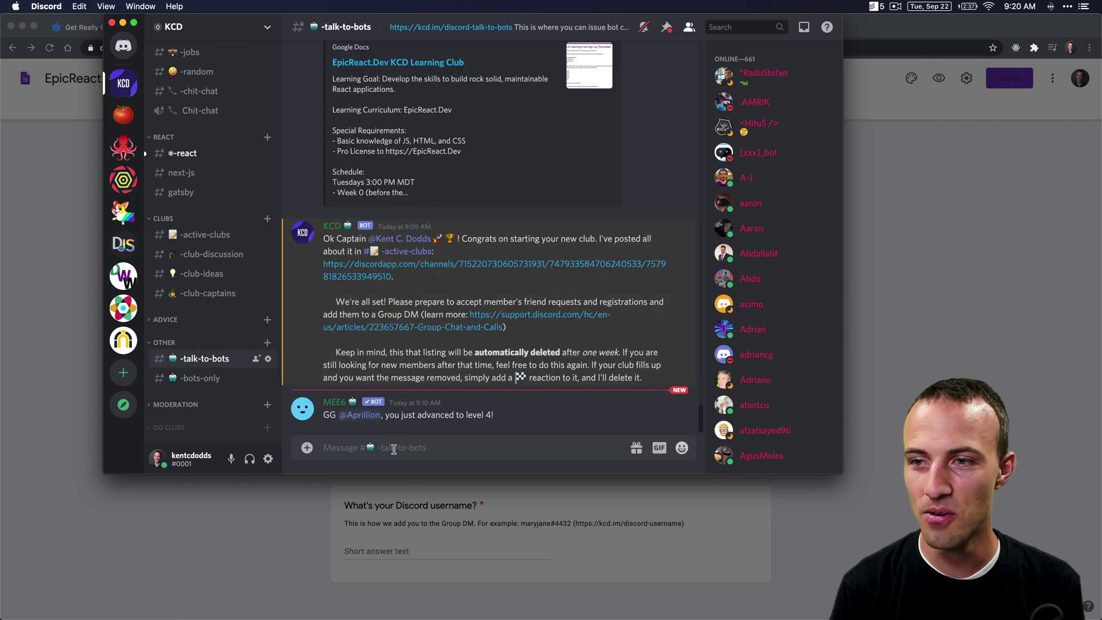
type("?clubs create")
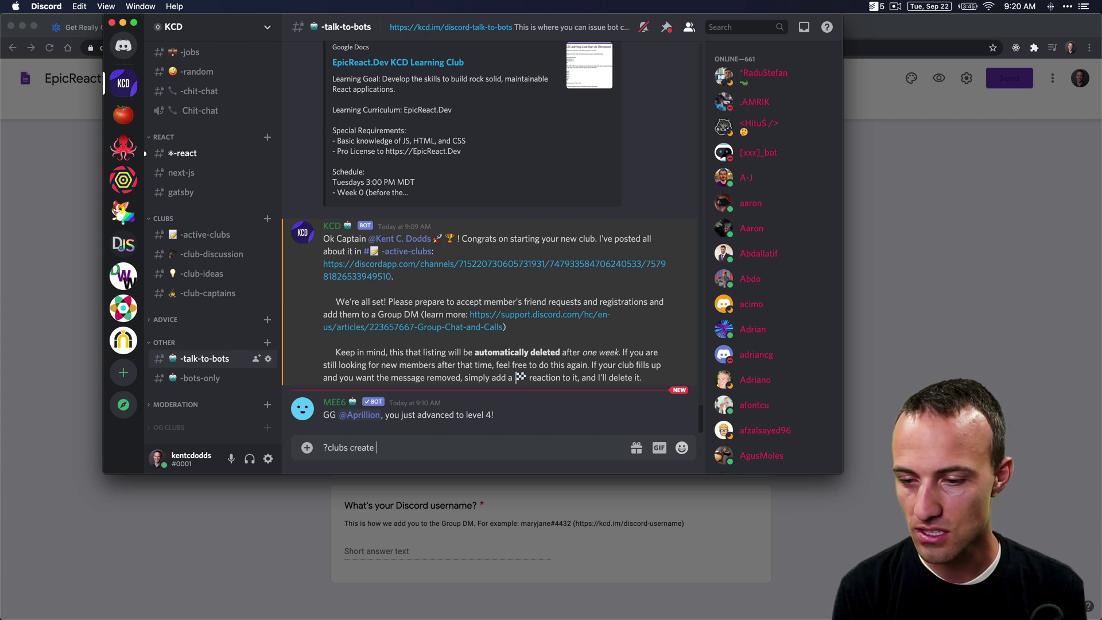
key("super+v")
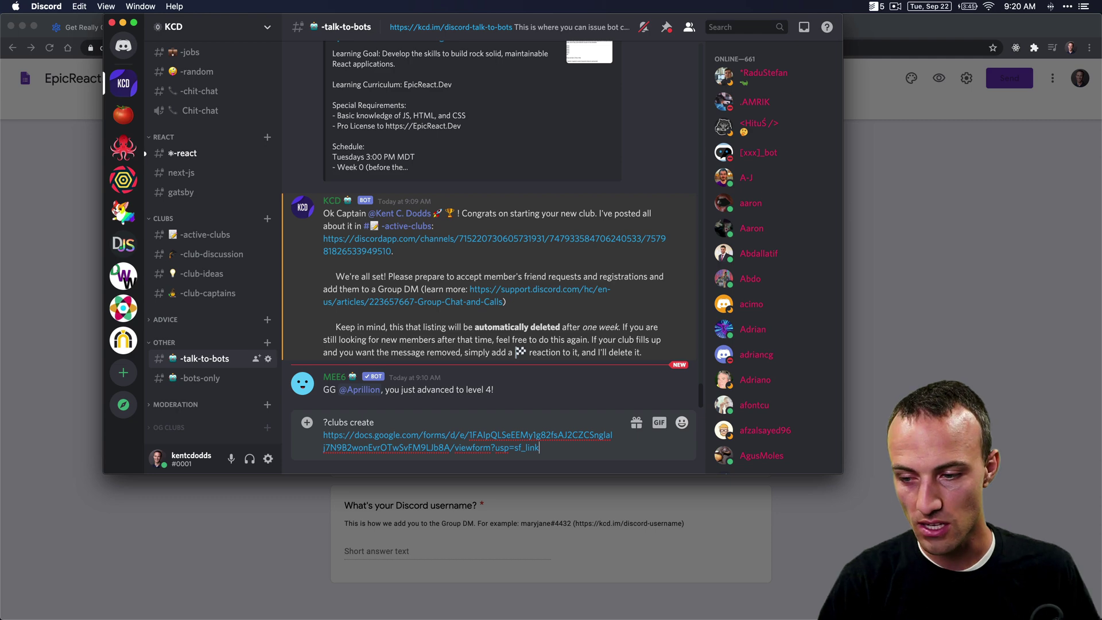
key("Return")
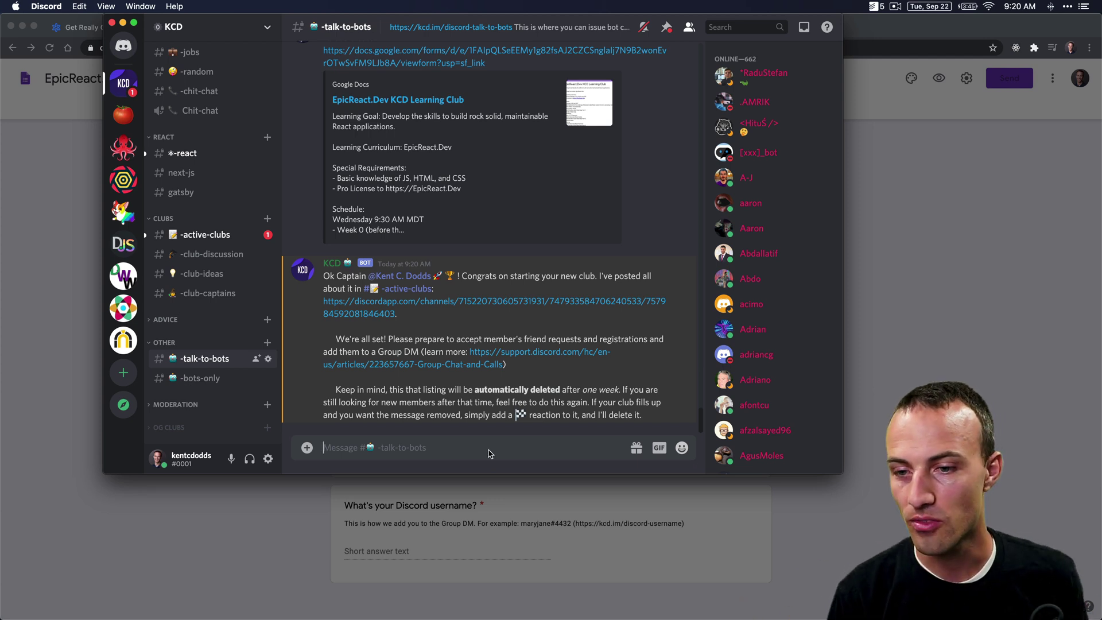
Review the new club's listing in the active-clubs channel, including its schedule and registration form link.
left_click(207, 240)
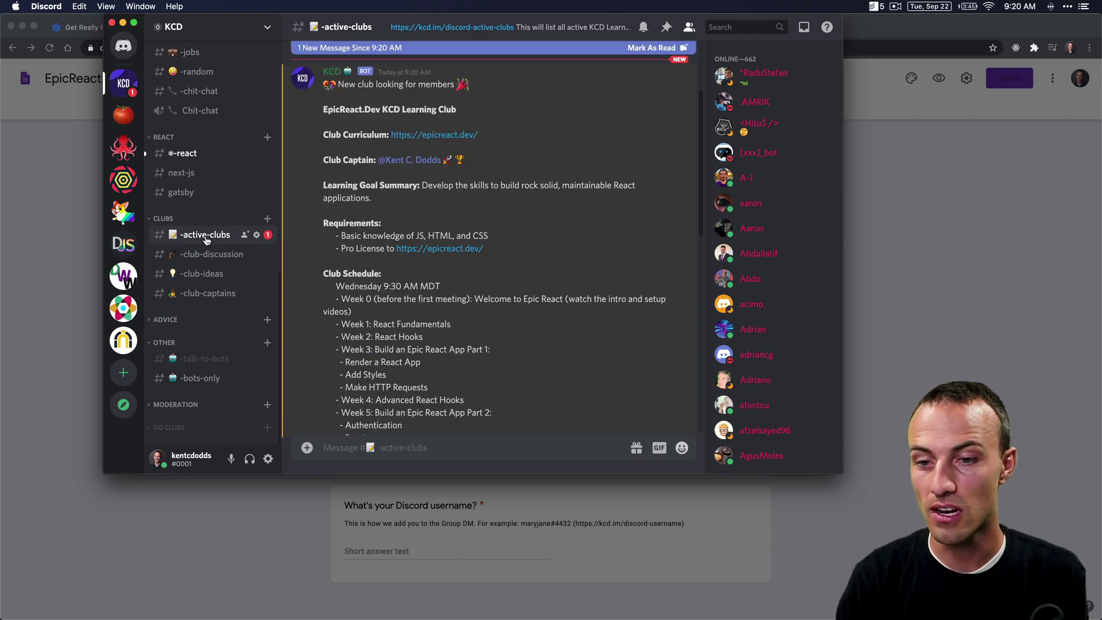
scroll(503, 209, "down", 10)
scroll(502, 209, "up", 5)
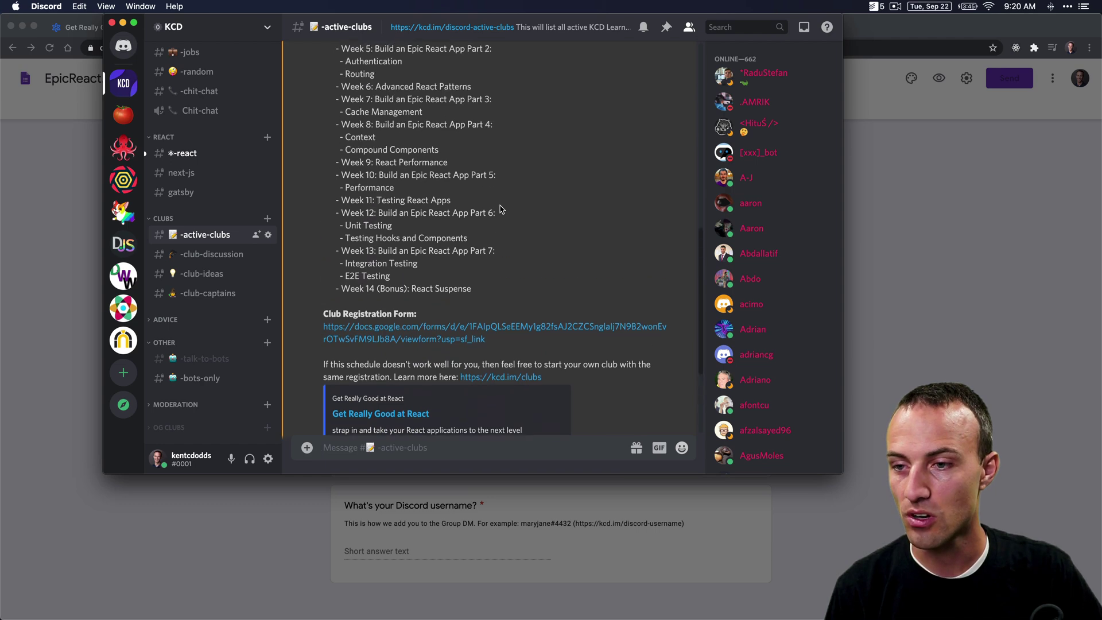
scroll(514, 217, "down", 5)
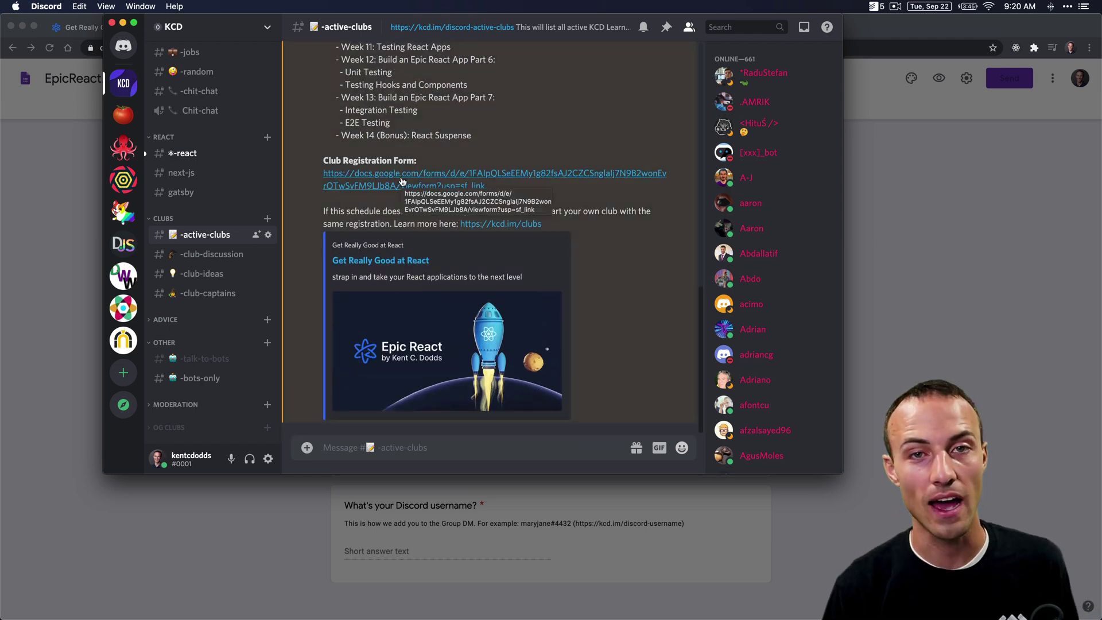
scroll(495, 124, "up", 6)
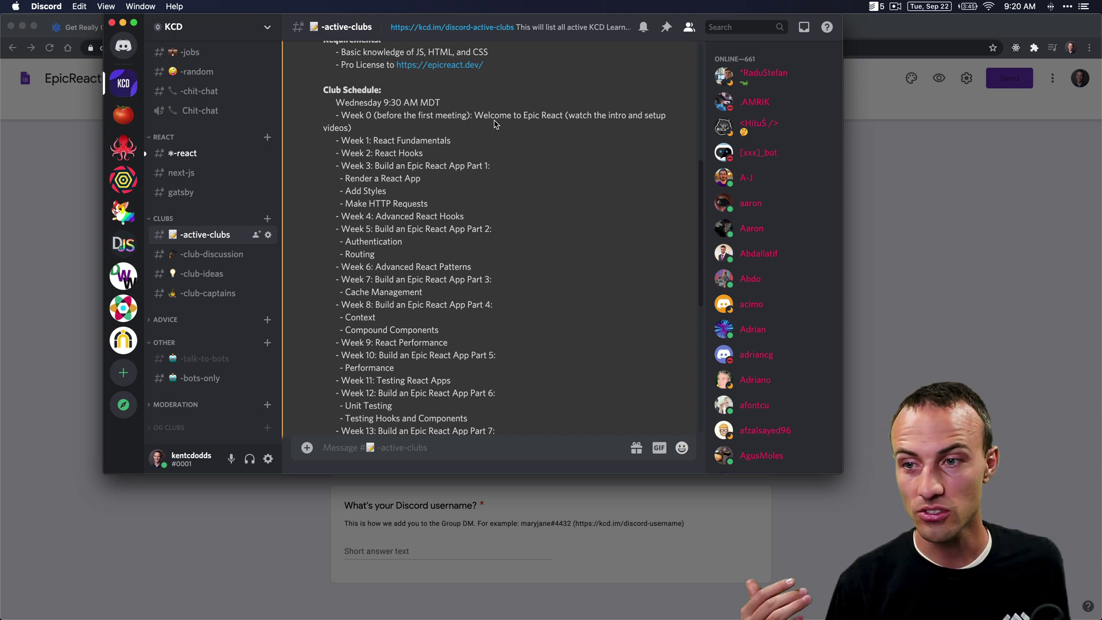
Return to the form in Chrome, dismiss the sending options and view the form's responses.
key("super+Tab")
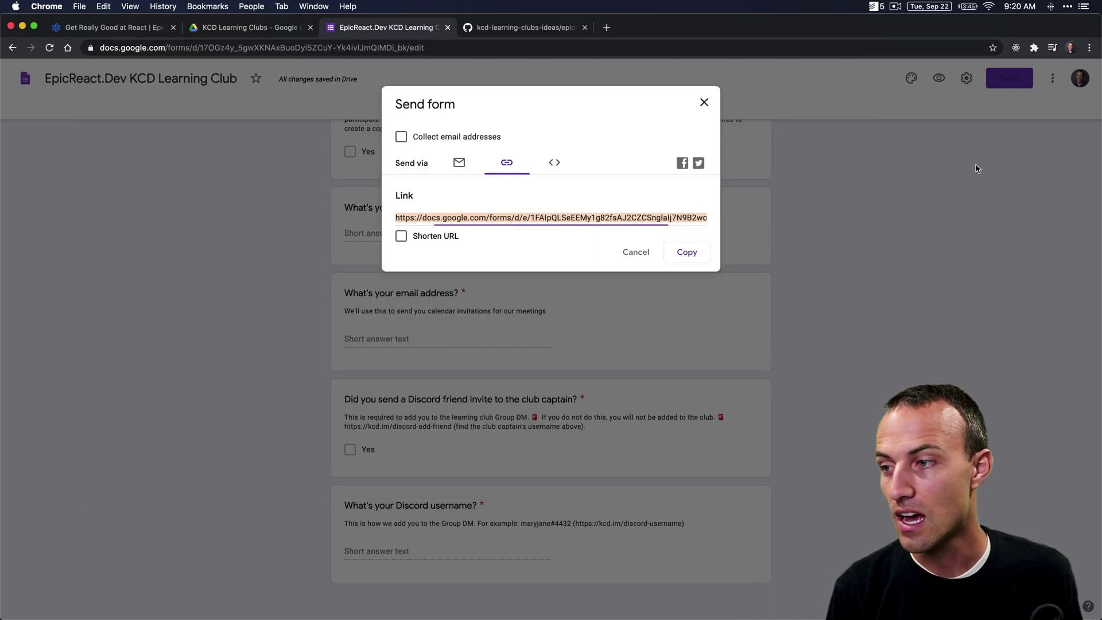
left_click(703, 104)
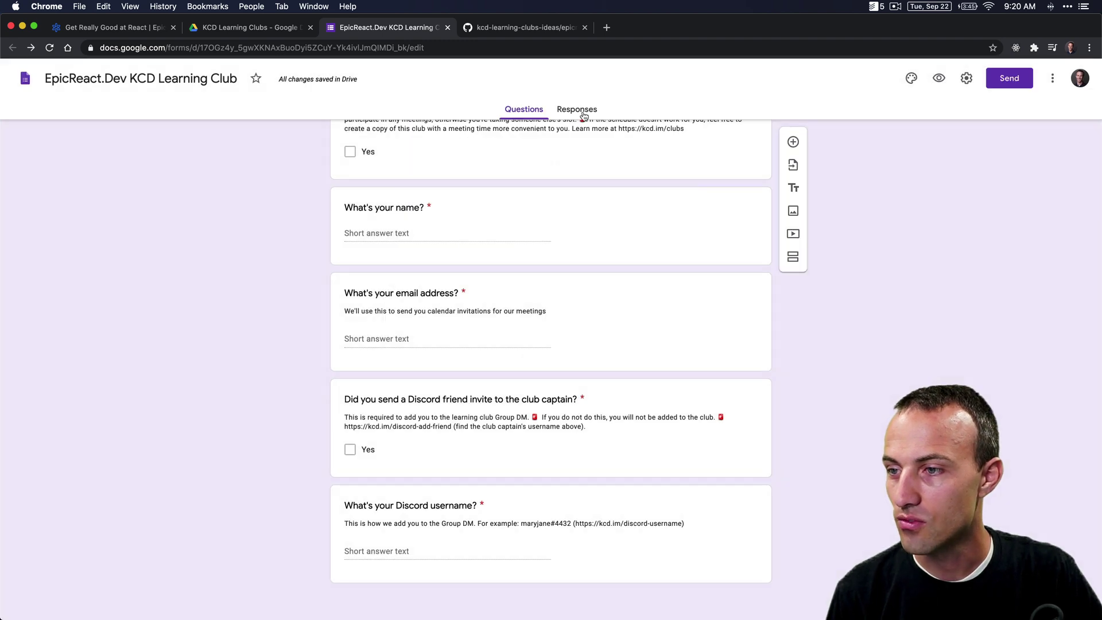
left_click(577, 110)
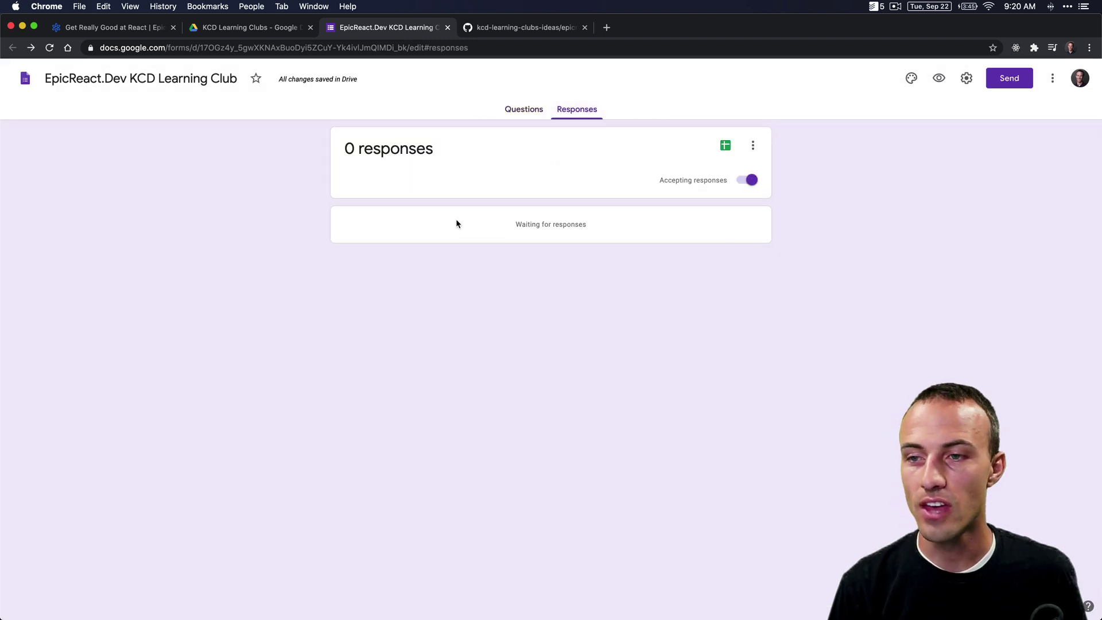
Switch to Discord and add a checkered flag reaction to the new club's listing in active-clubs.
key("super+Tab")
scroll(626, 234, "up", 5)
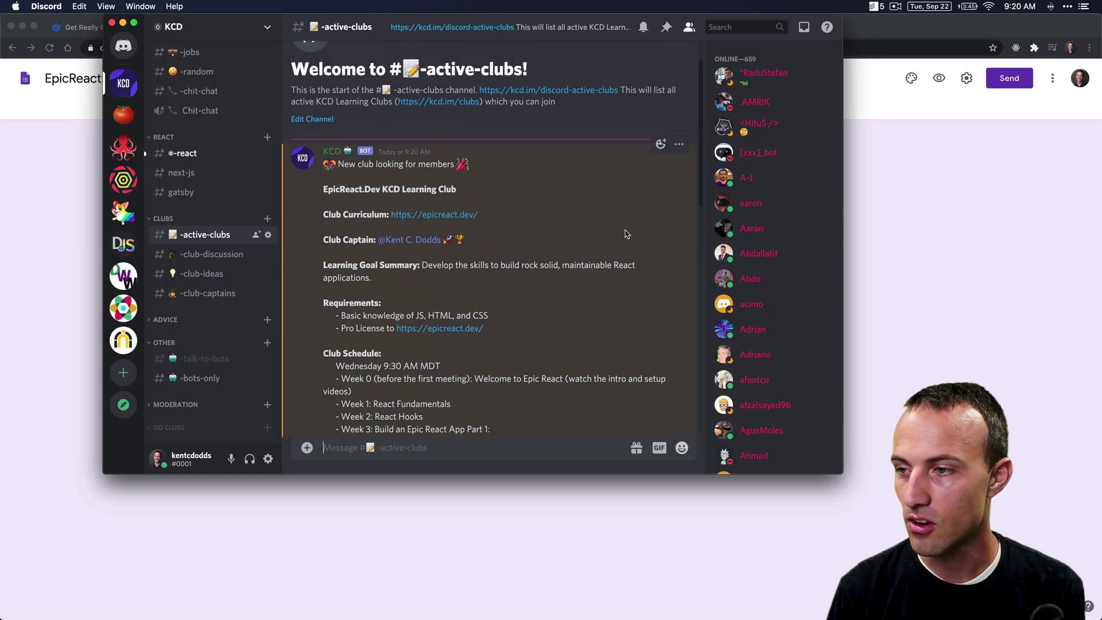
left_click(659, 173)
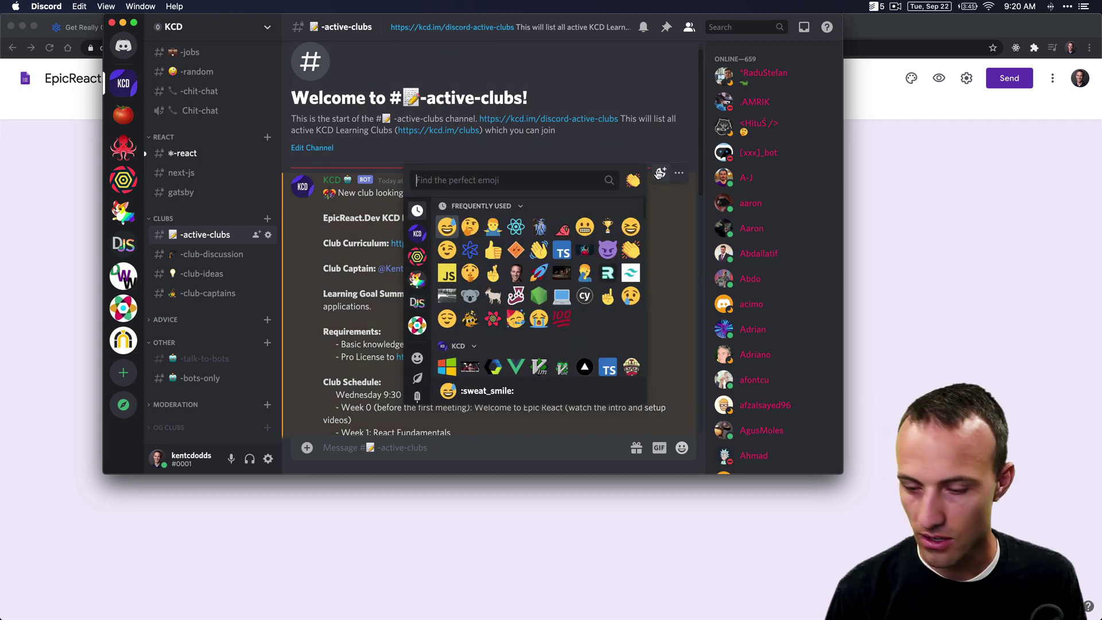
type("check")
left_click(515, 217)
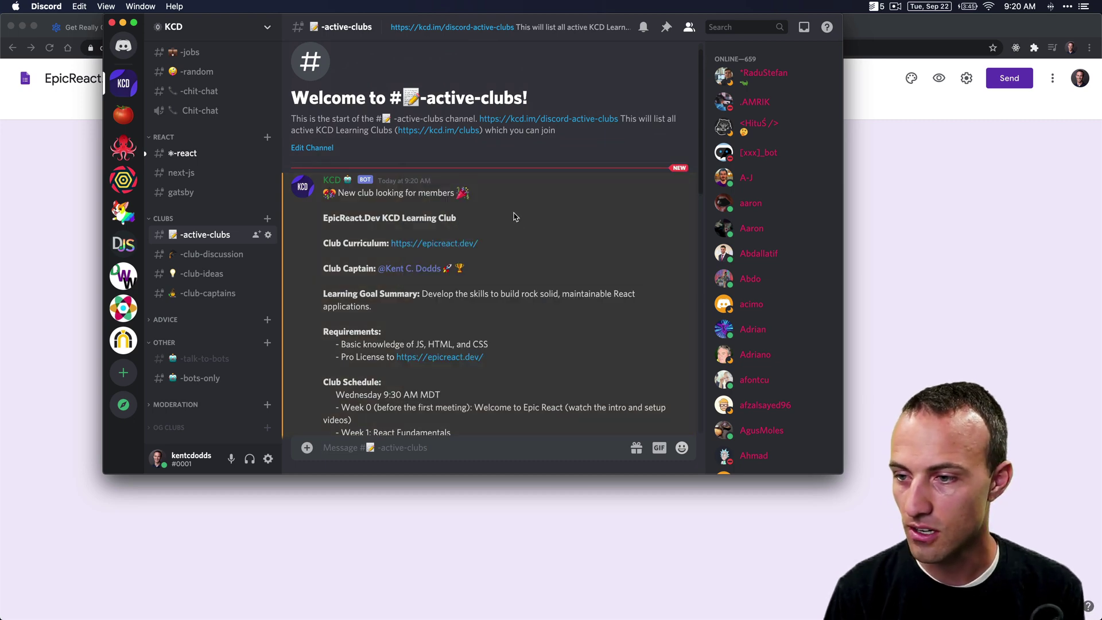
Look at the club-captains channel and go back to the active-clubs channel.
scroll(541, 201, "down", 10)
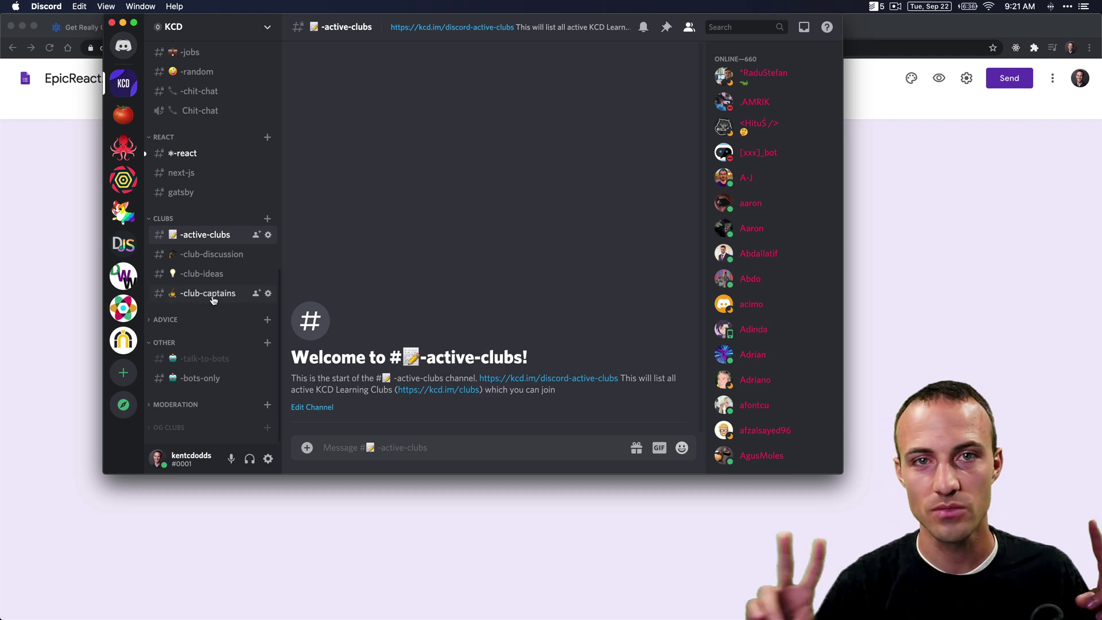
left_click(213, 300)
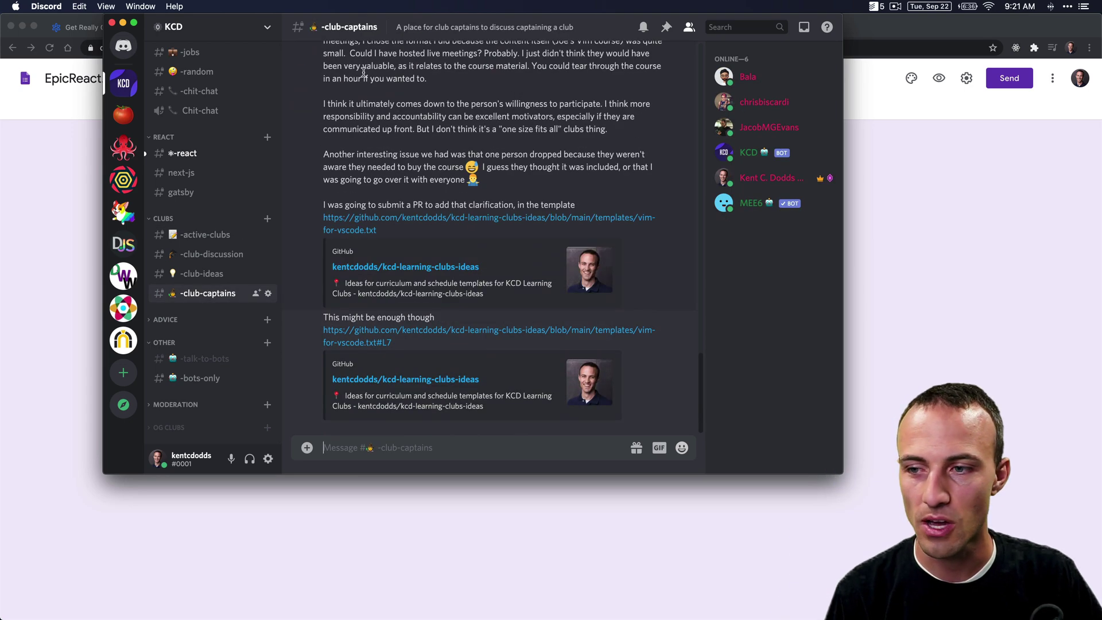
left_click(195, 241)
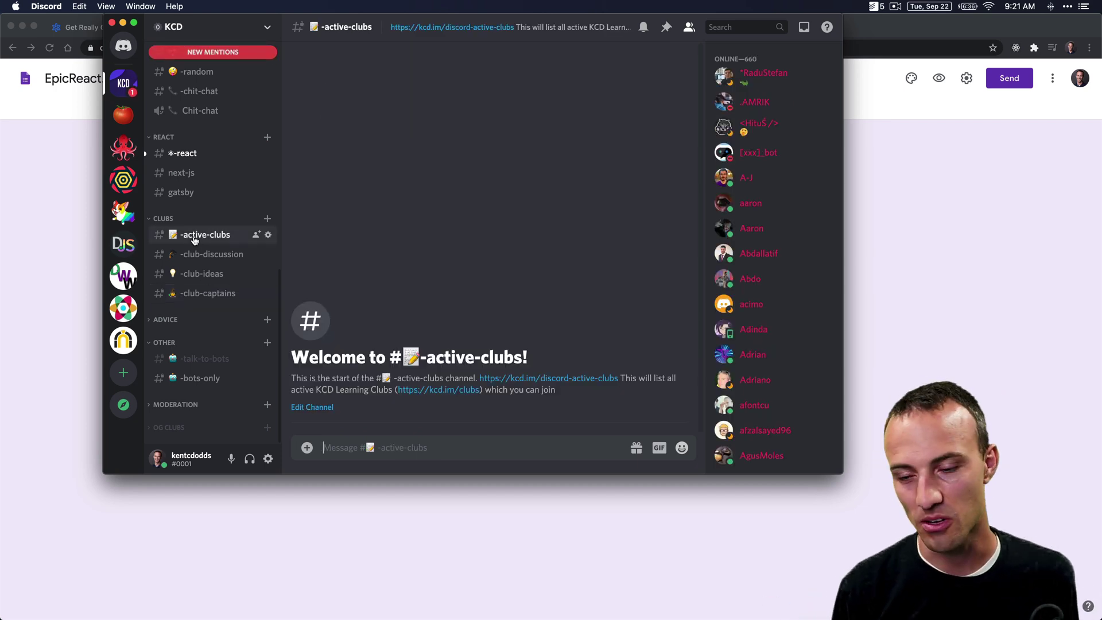
Switch to Chrome, show the epicreact-dev.txt template on GitHub and clear its text selection.
left_click(214, 513)
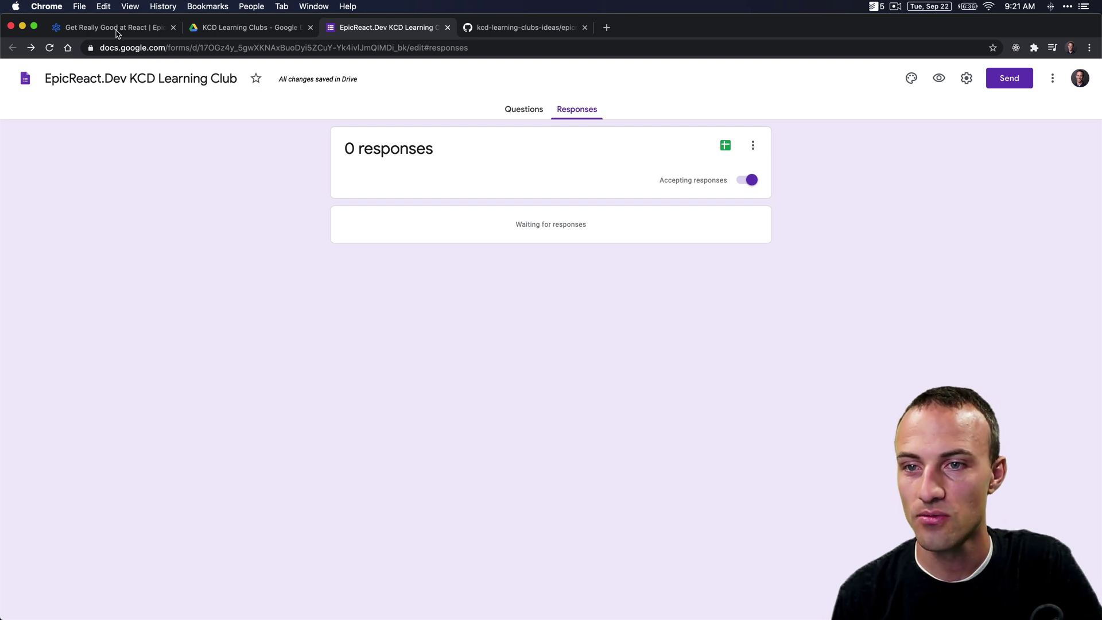
left_click(536, 28)
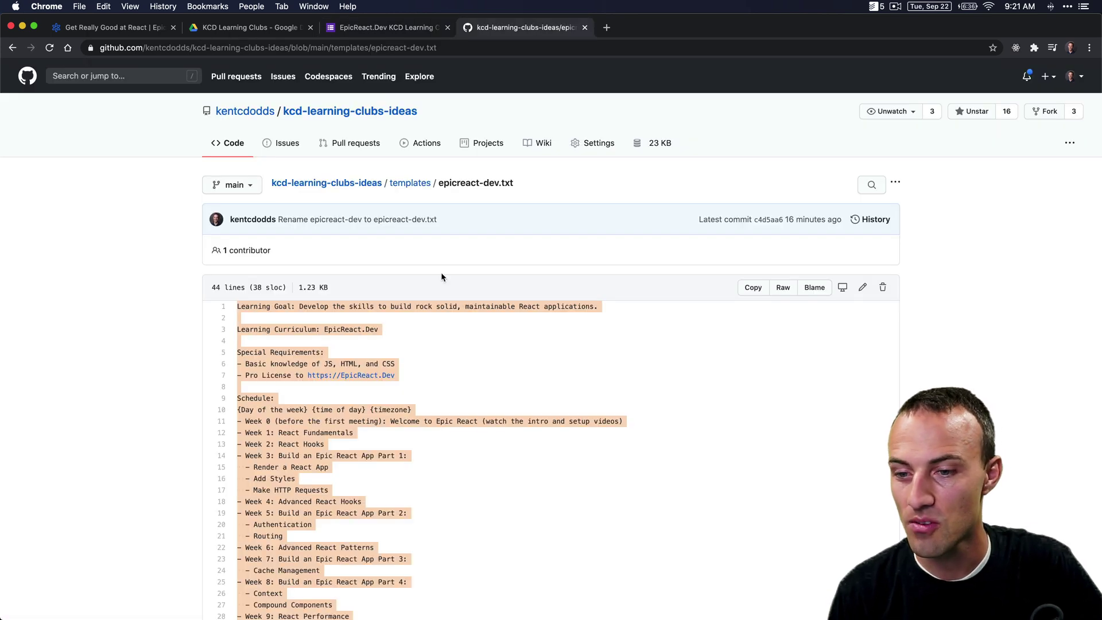
left_click(498, 421)
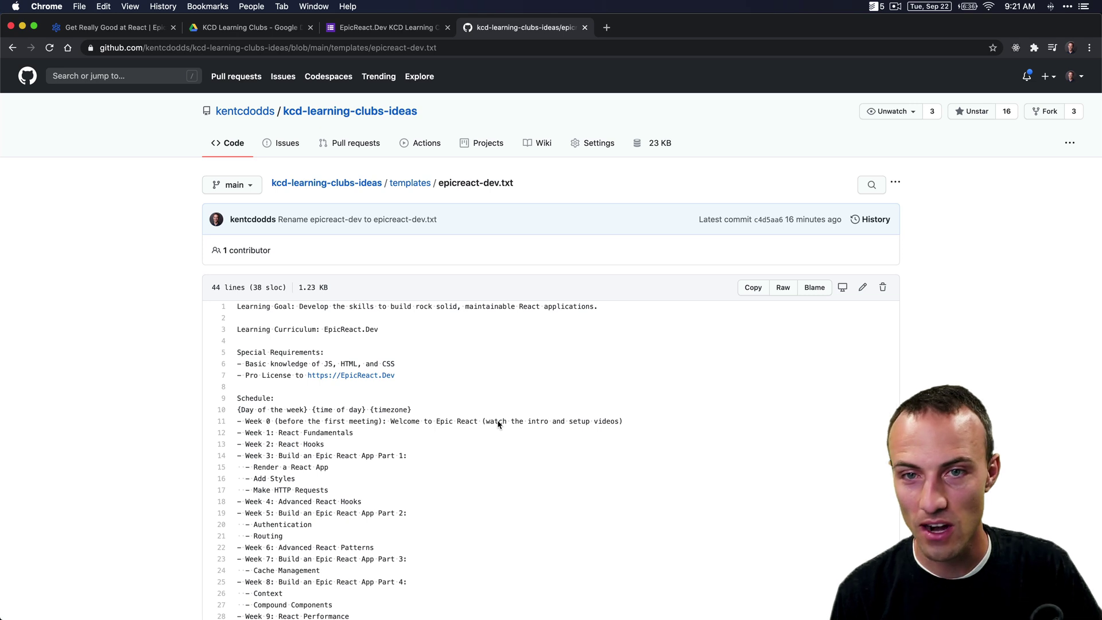